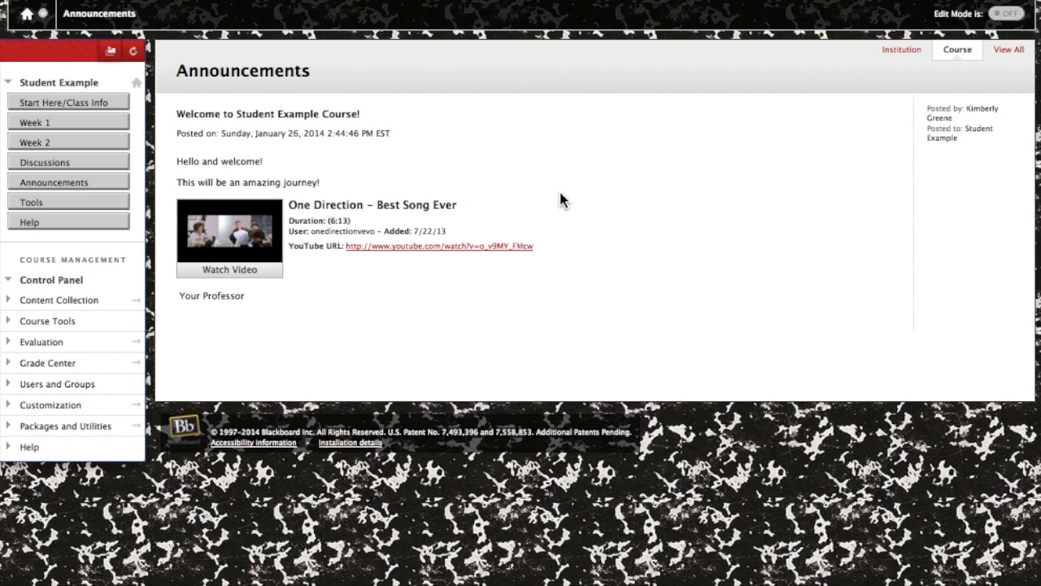
- Create a discussion board forum named "fdsafdsafd" with the description "fsdafdsafdsafdsafdafddfs"
{"action": "left_click", "coordinate": [44, 165]}
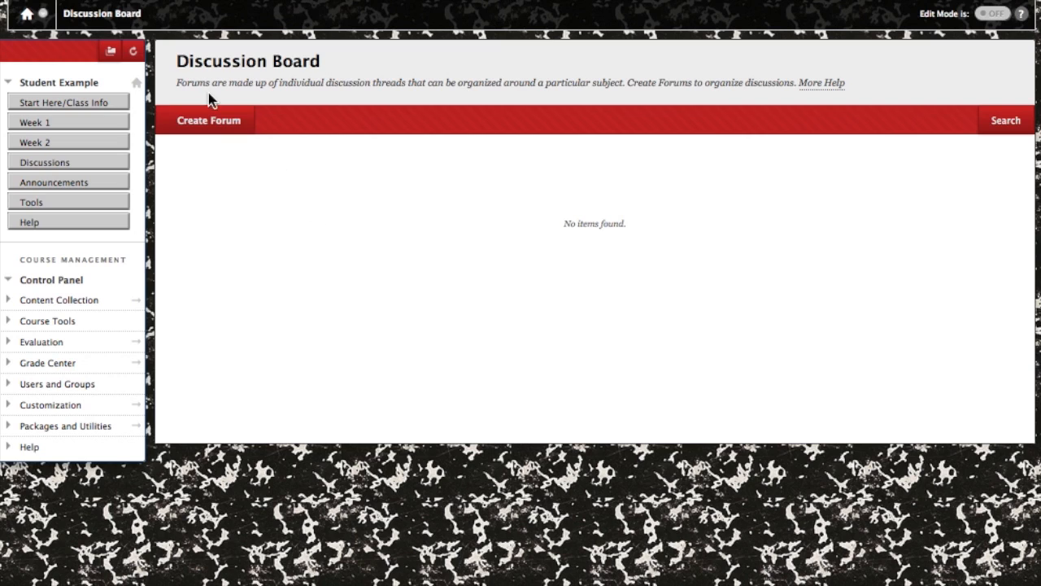
{"action": "left_click", "coordinate": [210, 124]}
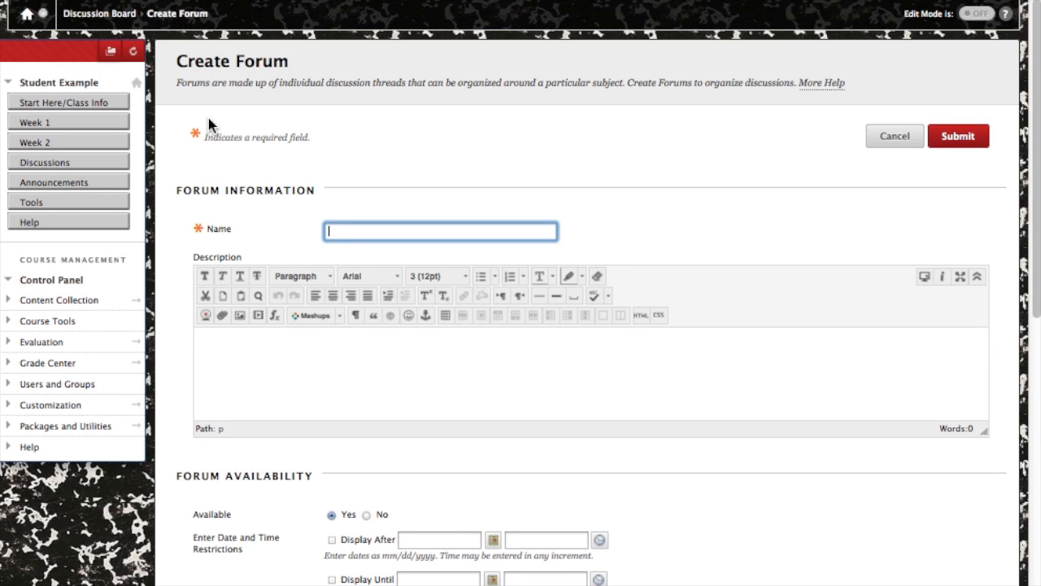
{"action": "type", "text": "fdsafdsafd"}
{"action": "left_click", "coordinate": [270, 362]}
{"action": "type", "text": "fsdafdsafdsafdsafdafddfs"}
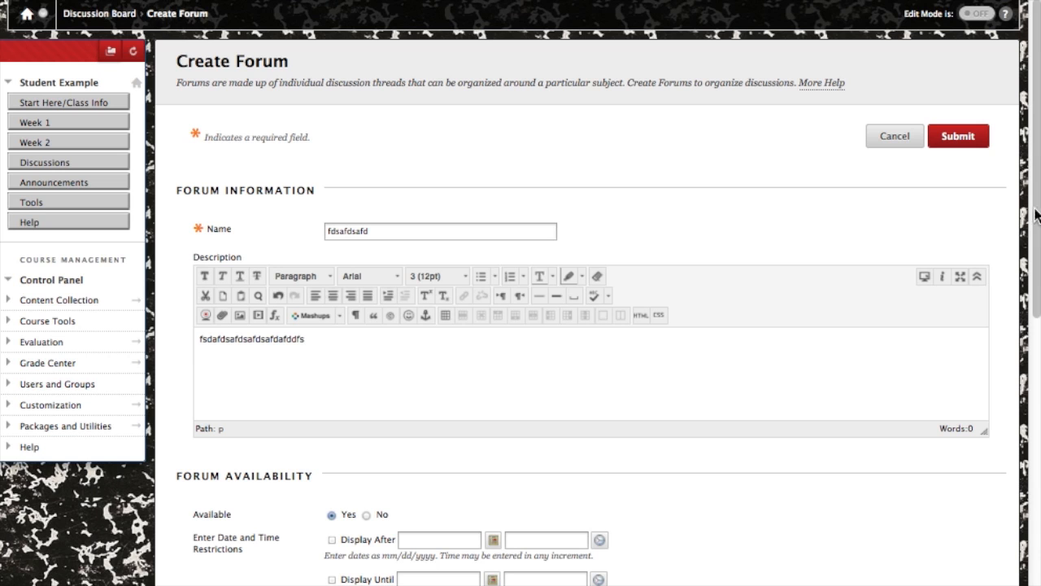
- Set the forum's Subscribe setting to "Do not allow subscriptions"
{"action": "scroll", "coordinate": [275, 175], "scroll_direction": "down", "scroll_amount": 10}
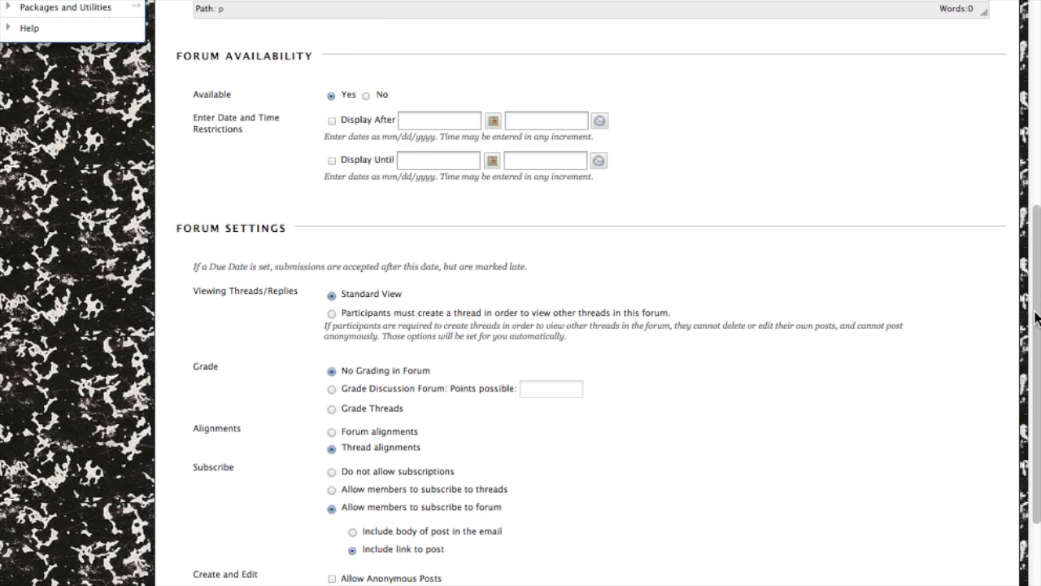
{"action": "scroll", "coordinate": [1037, 318], "scroll_direction": "down", "scroll_amount": 5}
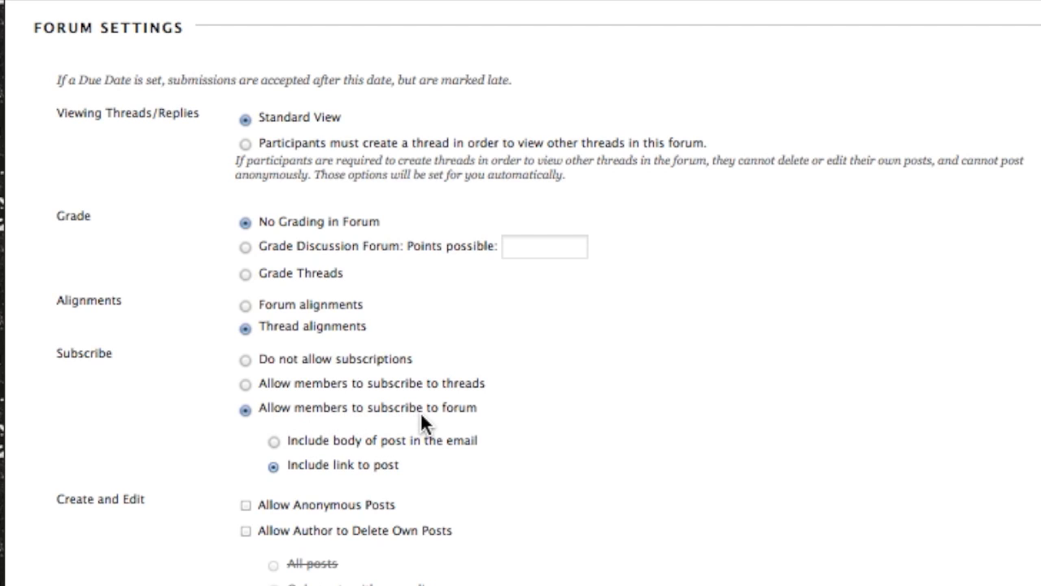
{"action": "left_click", "coordinate": [246, 360]}
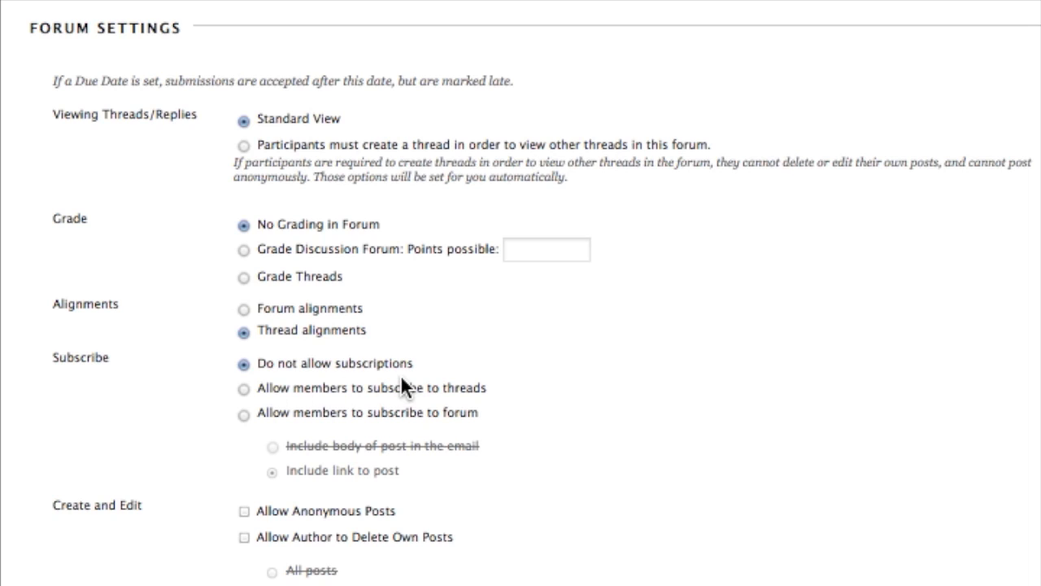
{"action": "left_click", "coordinate": [244, 416]}
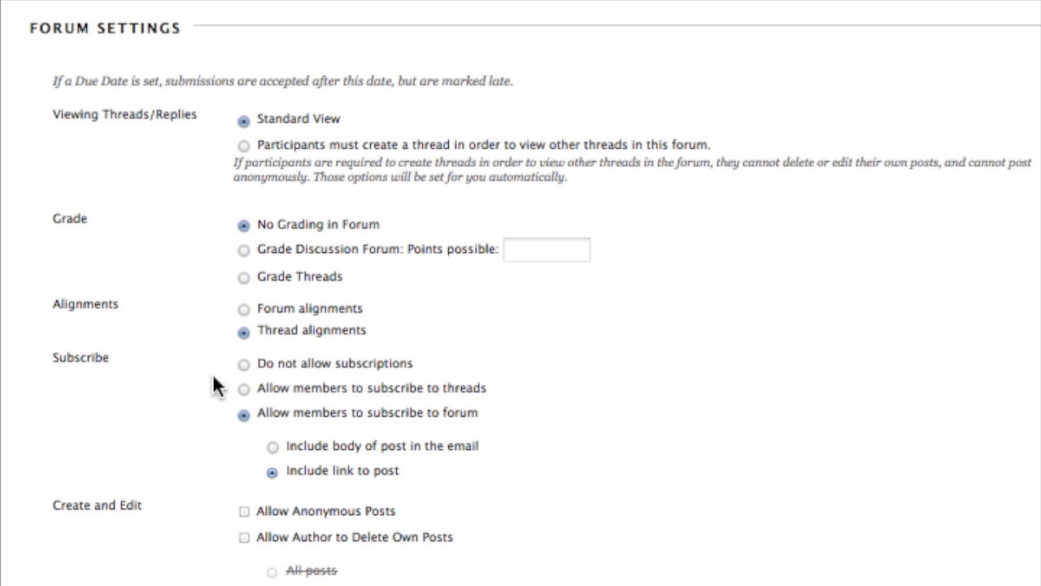
{"action": "left_click", "coordinate": [244, 363]}
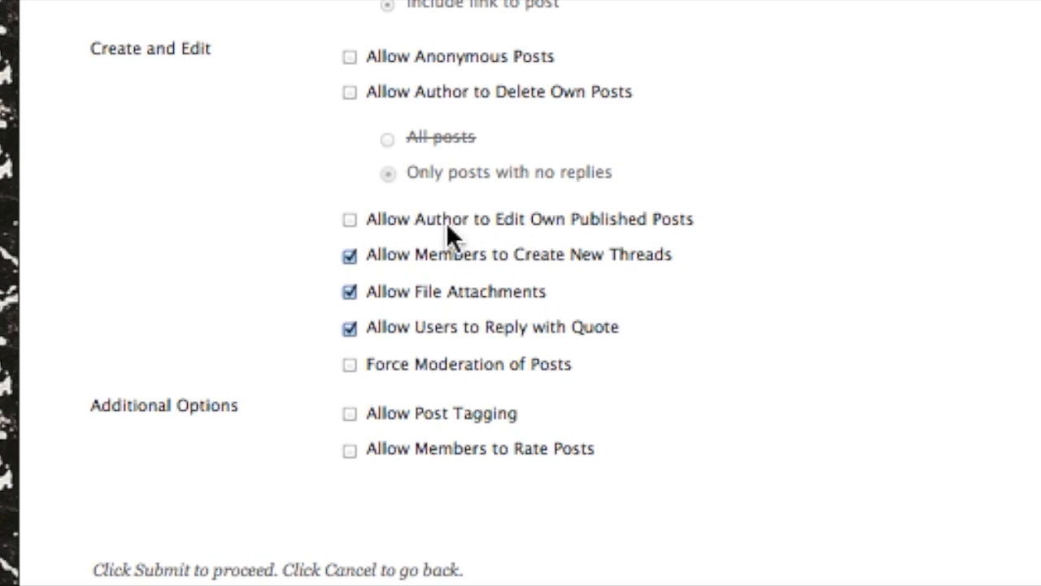
- Allow authors to edit their own published posts in the forum's Create and Edit settings
{"action": "left_click_drag", "start_coordinate": [366, 216], "coordinate": [728, 225]}
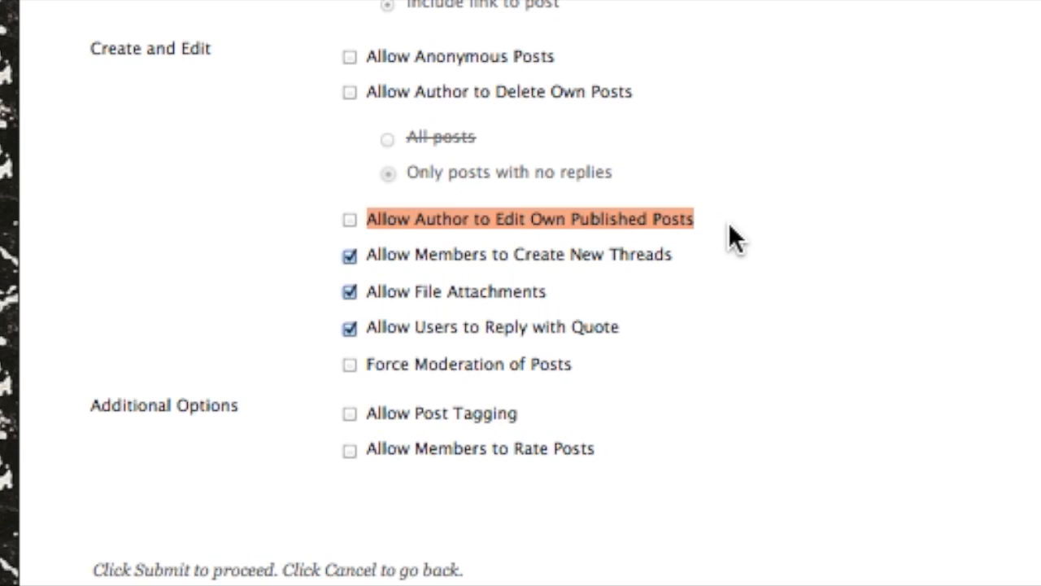
{"action": "left_click", "coordinate": [717, 221]}
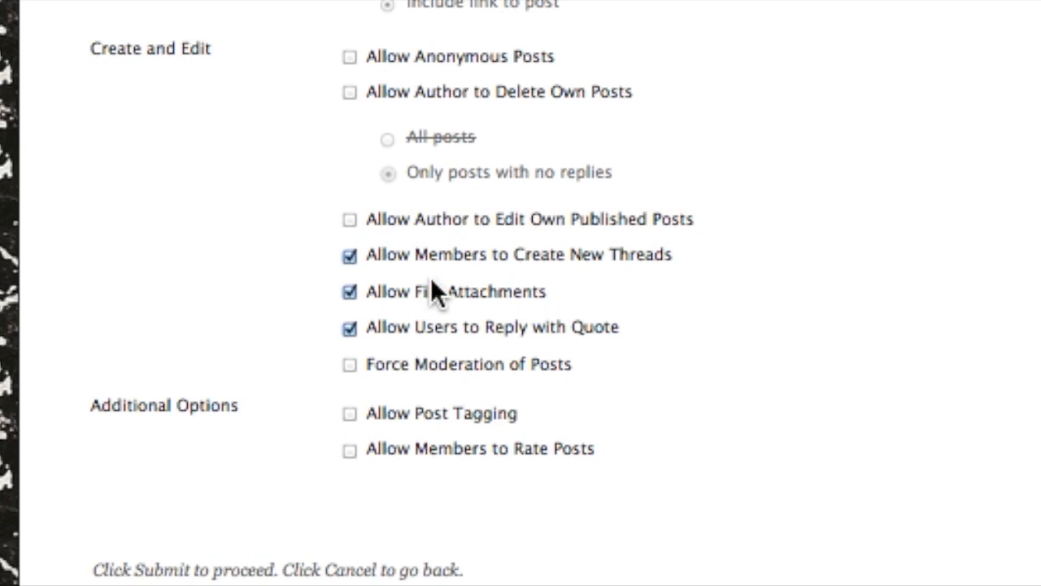
{"action": "left_click", "coordinate": [350, 220]}
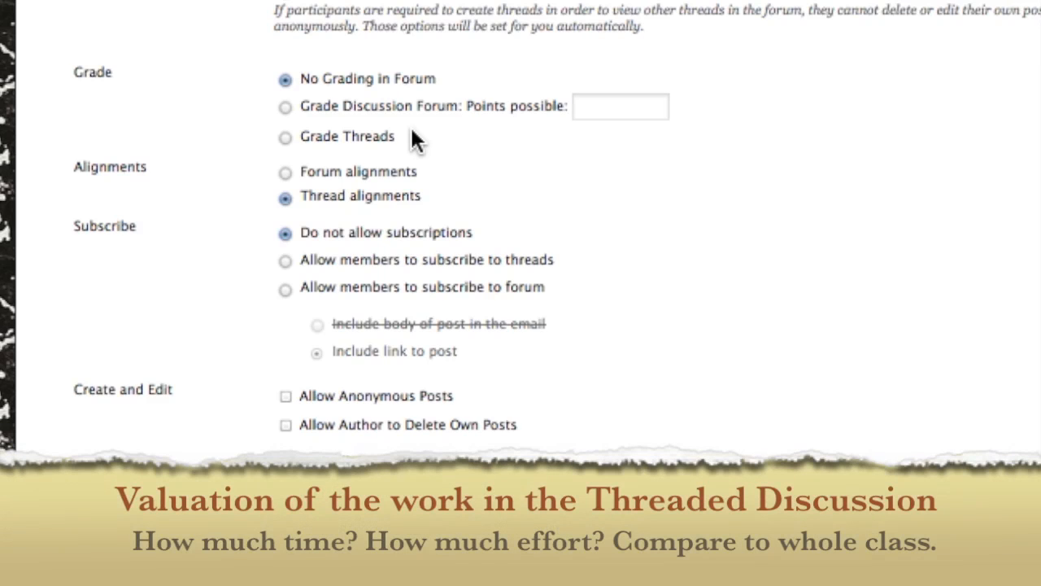
- Grade the discussion forum as a whole with 15 points possible
{"action": "left_click", "coordinate": [287, 108]}
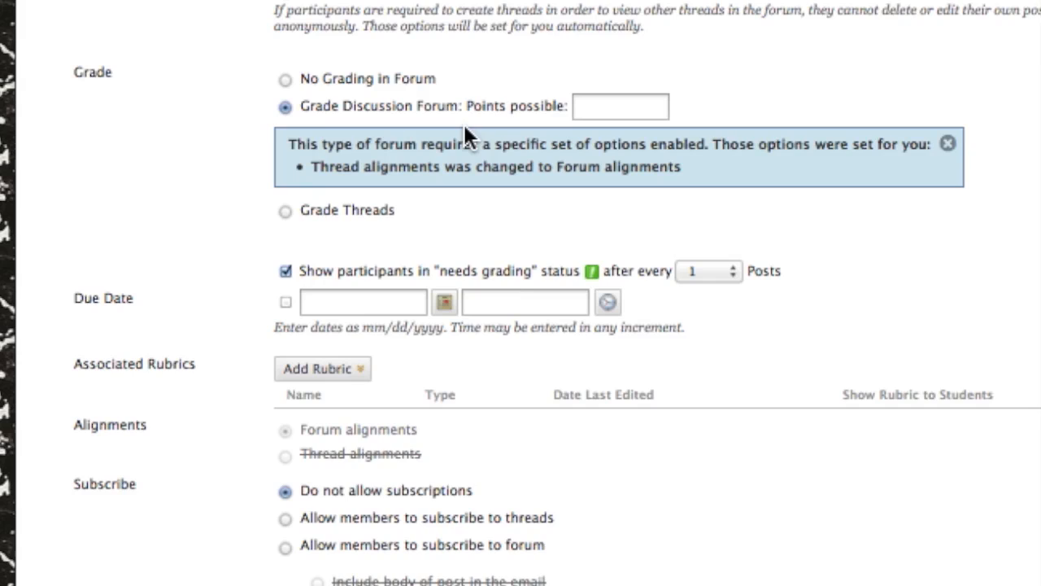
{"action": "left_click", "coordinate": [598, 107]}
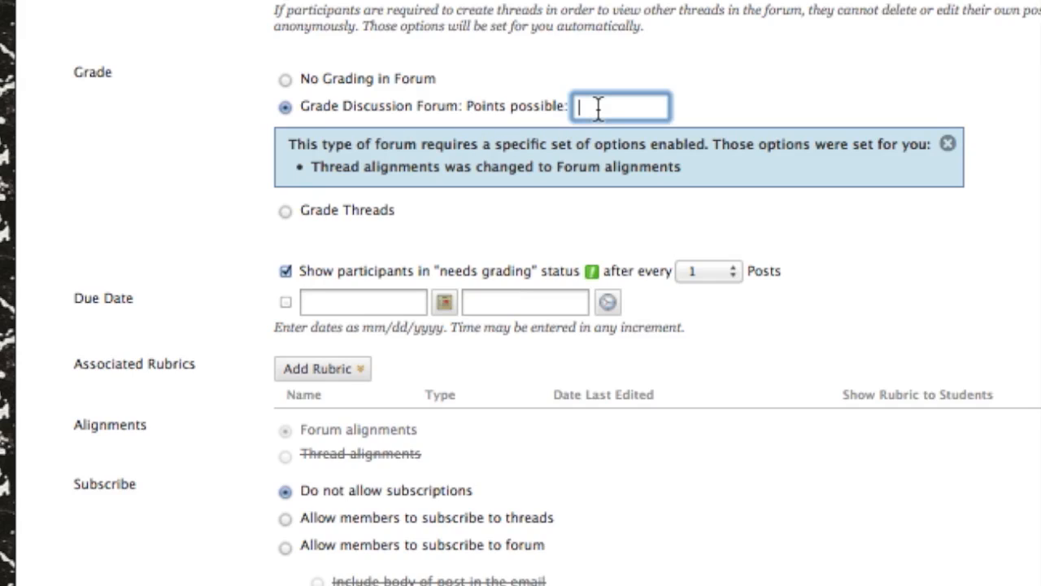
{"action": "type", "text": "15"}
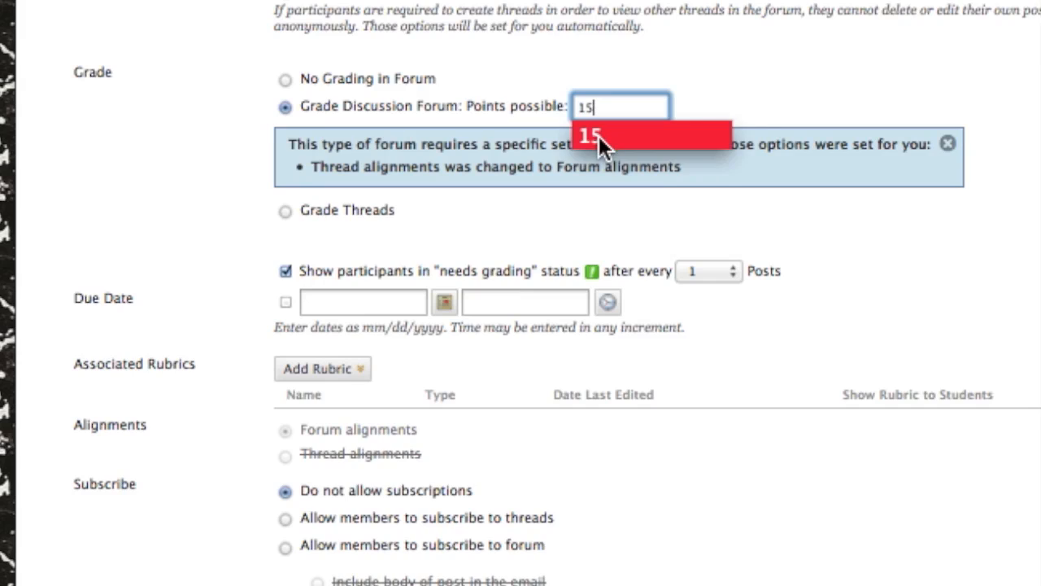
{"action": "left_click", "coordinate": [599, 136]}
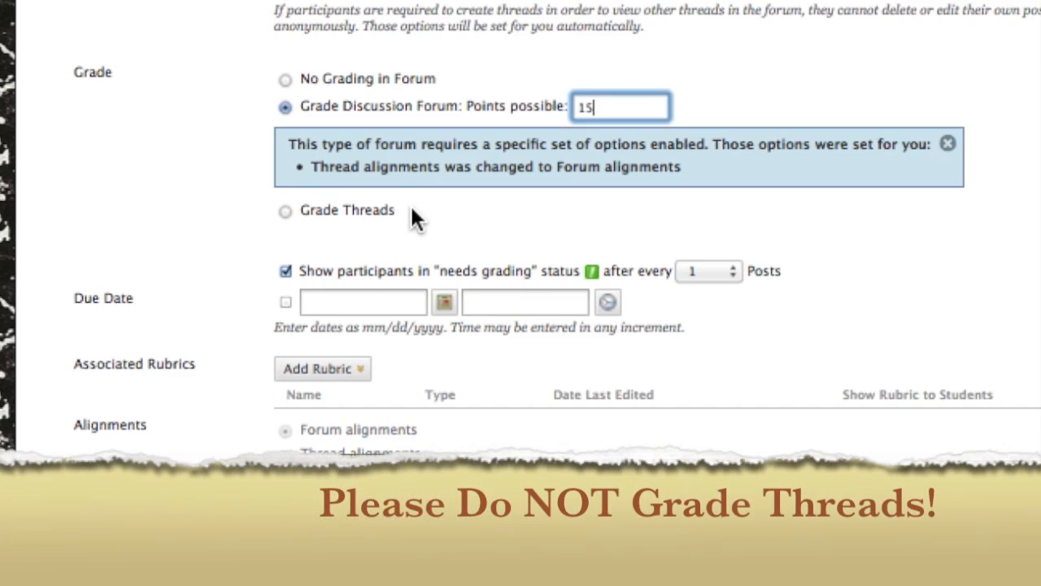
{"action": "left_click_drag", "start_coordinate": [412, 208], "coordinate": [226, 211]}
{"action": "left_click", "coordinate": [315, 221]}
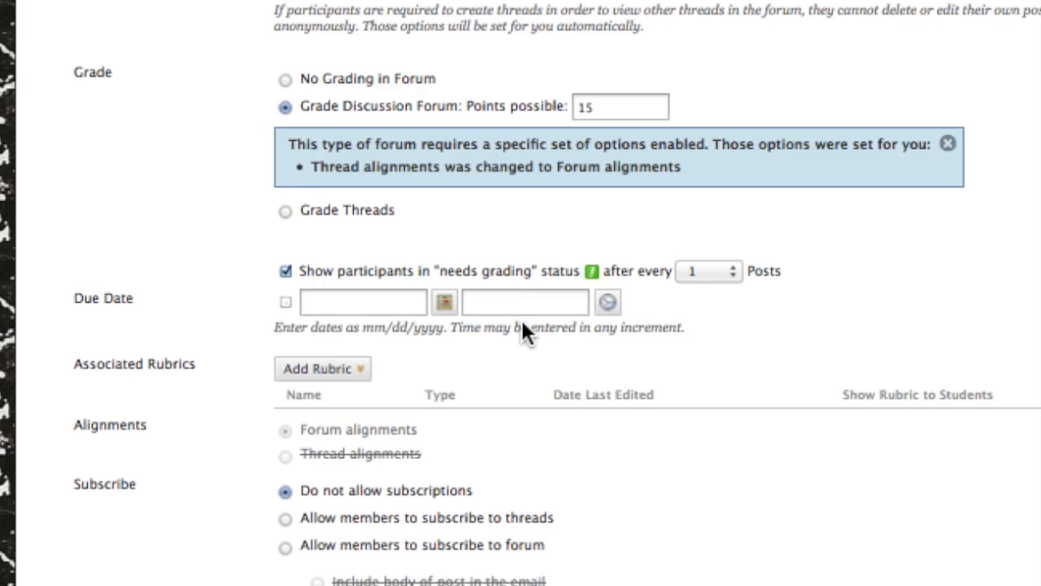
{"action": "mouse_move", "coordinate": [65, 370]}
{"action": "left_mouse_down"}
{"action": "mouse_move", "coordinate": [202, 375]}
{"action": "mouse_move", "coordinate": [67, 361]}
{"action": "left_mouse_up"}
{"action": "left_click", "coordinate": [201, 374]}
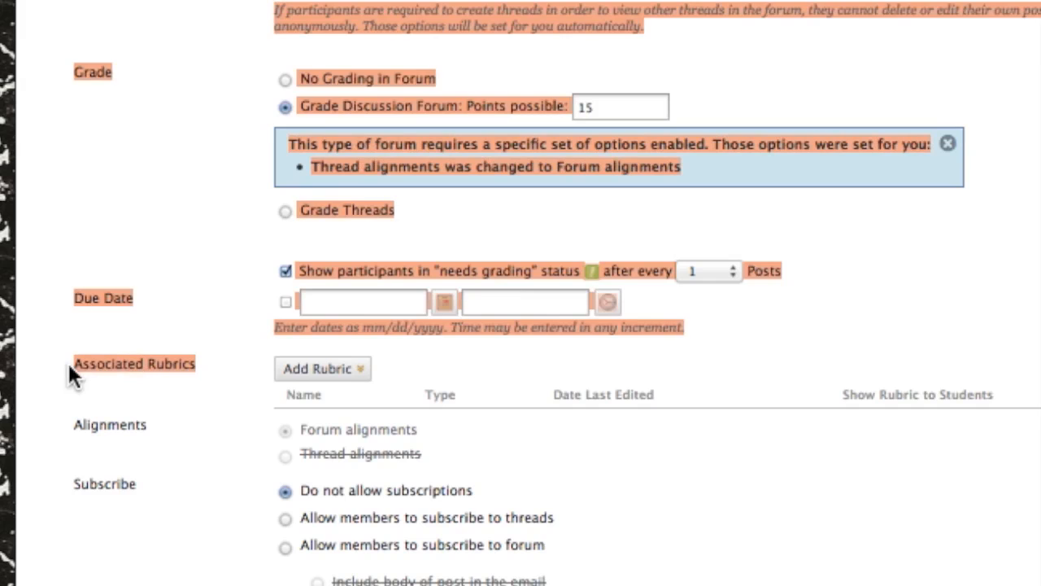
{"action": "left_click", "coordinate": [103, 413]}
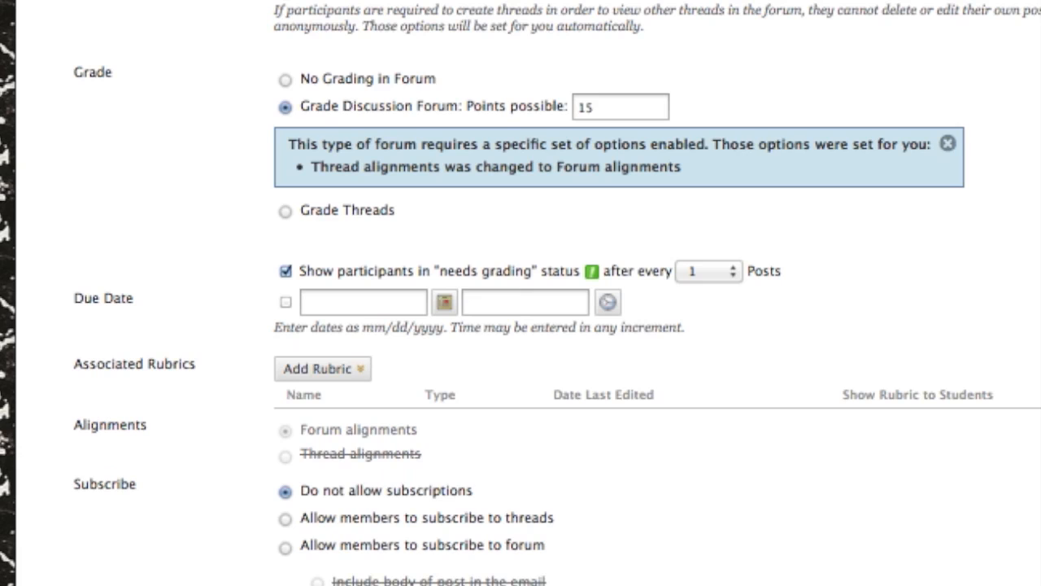
- Add a new rubric to the forum, named "fhdskajfkds;afs", with the description "fdsa;fjkdls;ajfkdls;afjkld;sa"
{"action": "left_click", "coordinate": [305, 371]}
{"action": "left_click", "coordinate": [352, 370]}
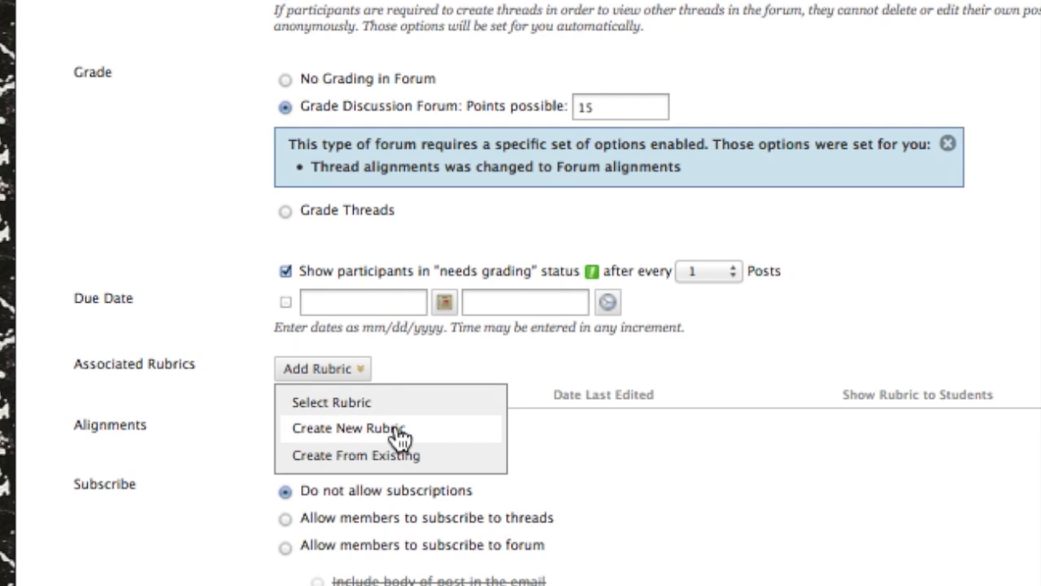
{"action": "left_click", "coordinate": [450, 441]}
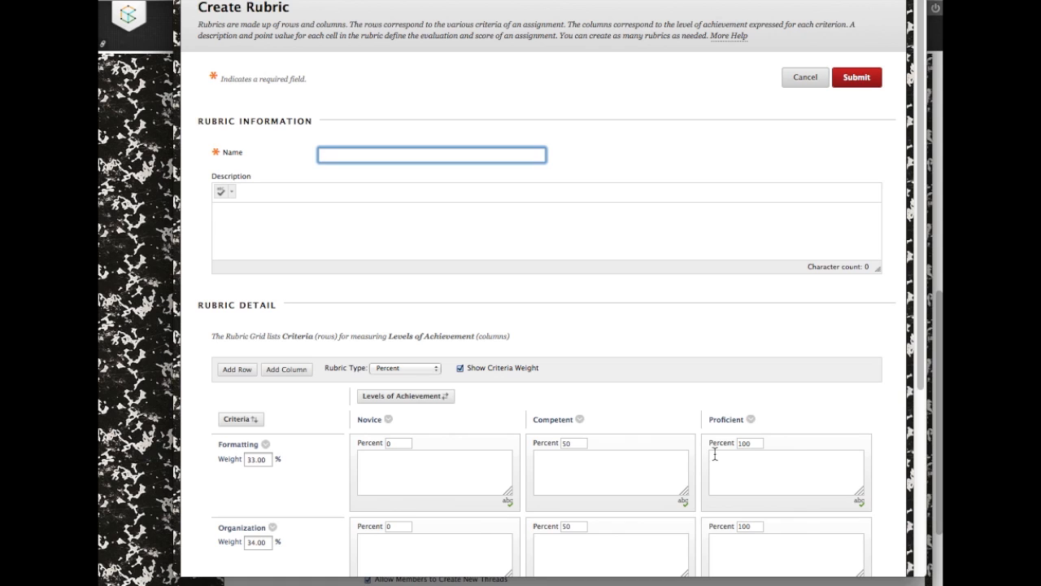
{"action": "left_click", "coordinate": [512, 157]}
{"action": "type", "text": "fhdskajfkds;afs"}
{"action": "left_click", "coordinate": [492, 214]}
{"action": "type", "text": "fdsa;fjkdls;ajfkdls;afjkld;sa"}
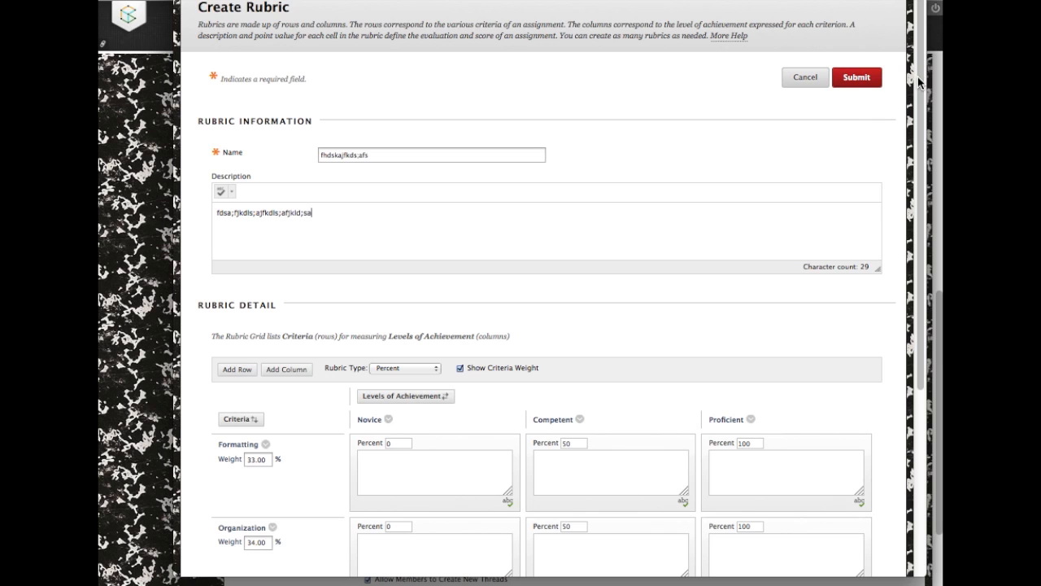
- Reorder the rubric's levels of achievement to Proficient, Competent, Novice and apply the new order
{"action": "scroll", "coordinate": [921, 326], "scroll_direction": "down", "scroll_amount": 5}
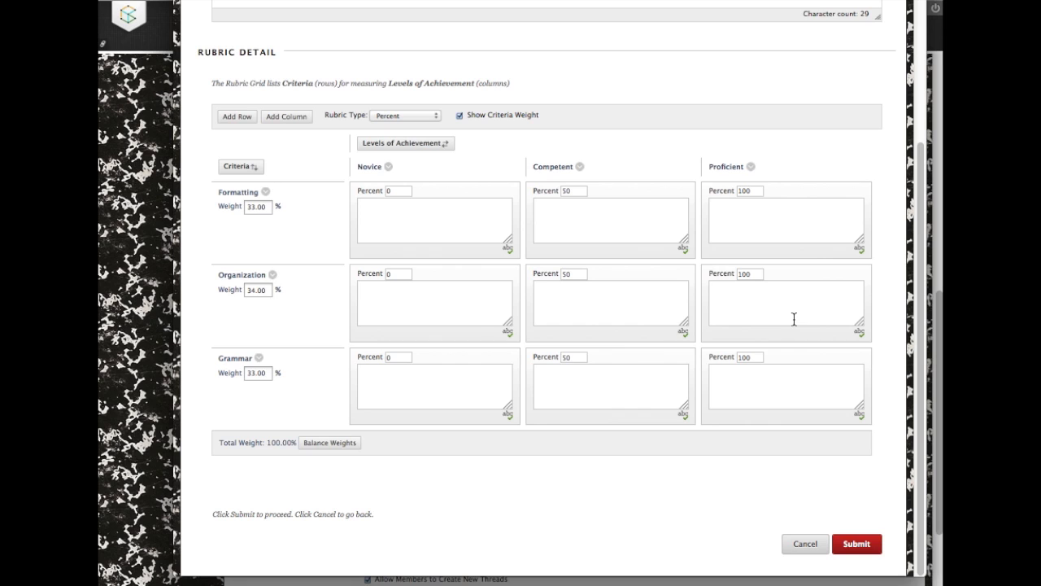
{"action": "left_click", "coordinate": [450, 145]}
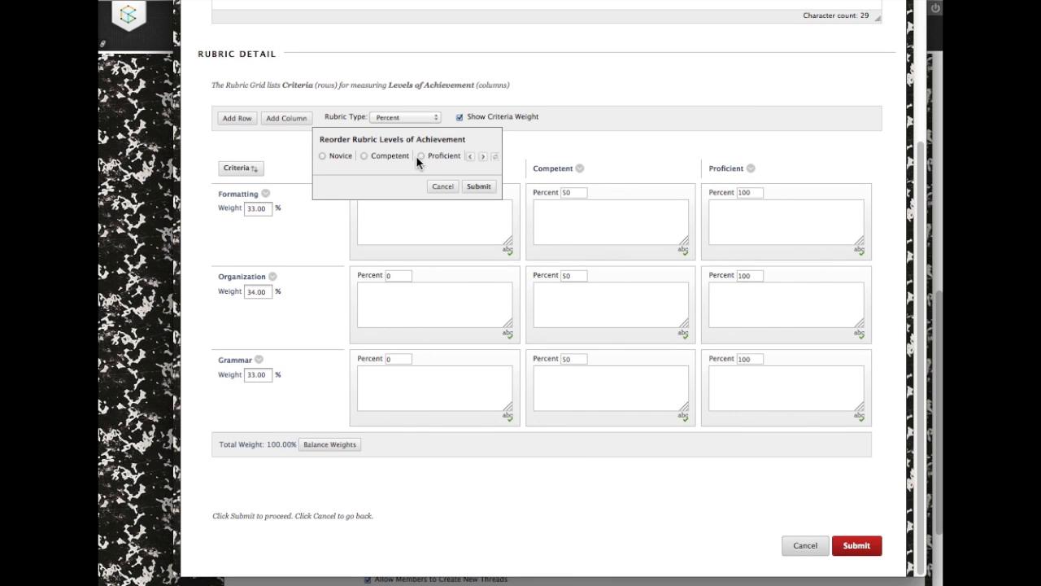
{"action": "left_click", "coordinate": [420, 156]}
{"action": "left_click", "coordinate": [469, 157]}
{"action": "left_click", "coordinate": [469, 157]}
{"action": "left_click", "coordinate": [415, 156]}
{"action": "left_click", "coordinate": [469, 156]}
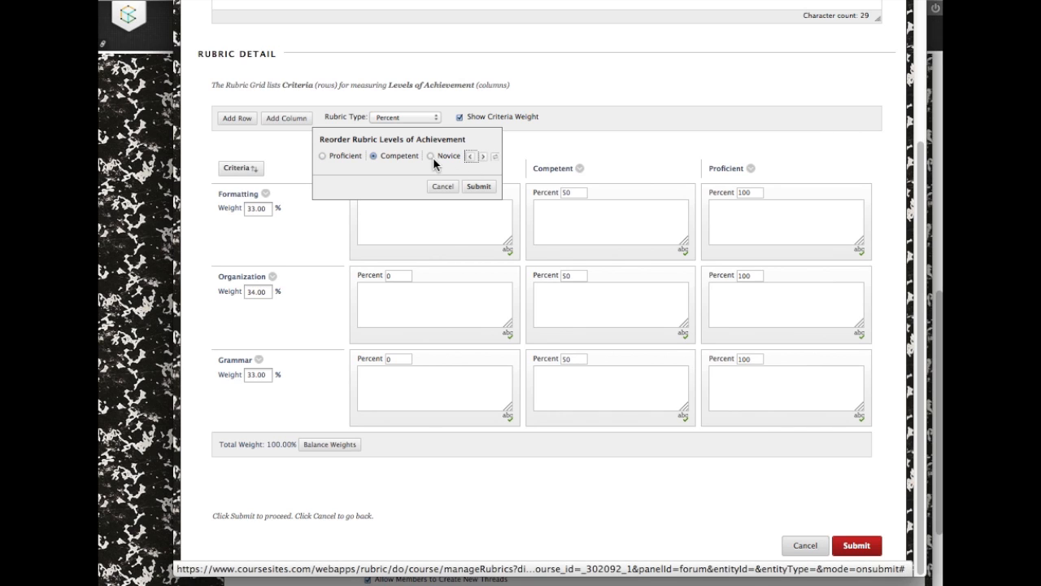
{"action": "left_click", "coordinate": [480, 188]}
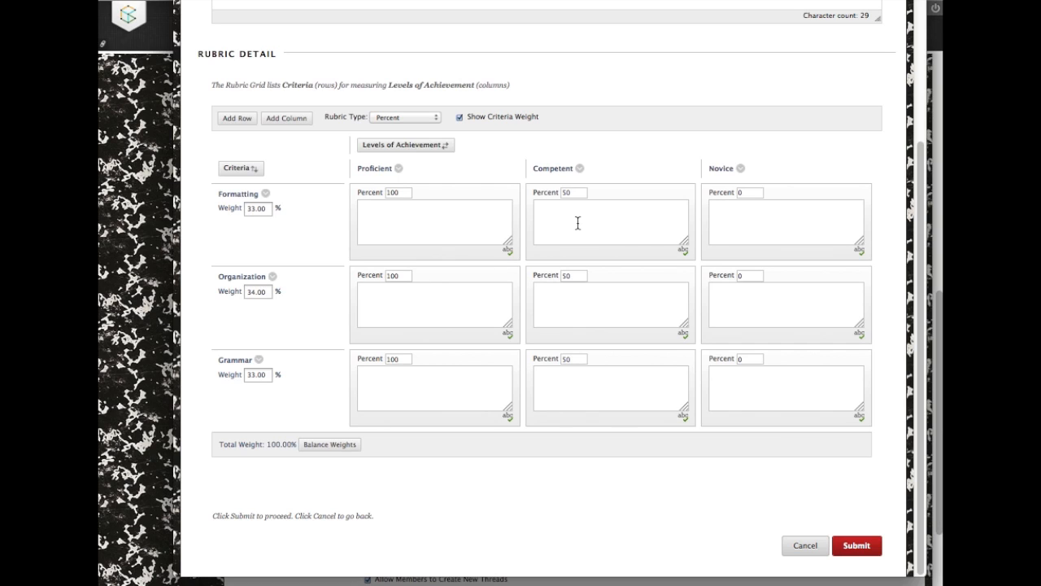
- Rename the rubric's Proficient level to "Excellent" and save it
{"action": "left_click", "coordinate": [398, 169]}
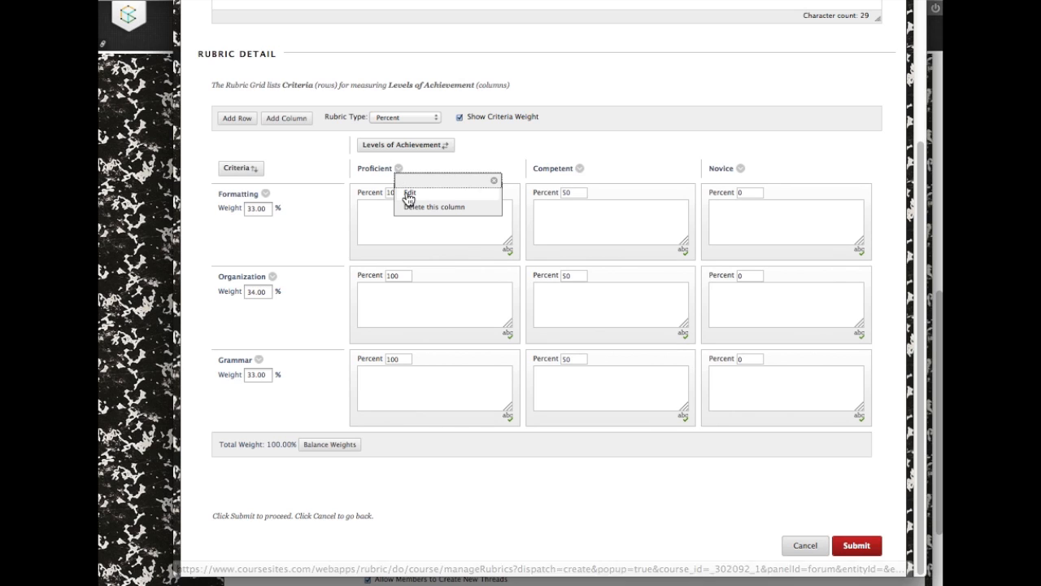
{"action": "left_click", "coordinate": [408, 194]}
{"action": "type", "text": "Excellent"}
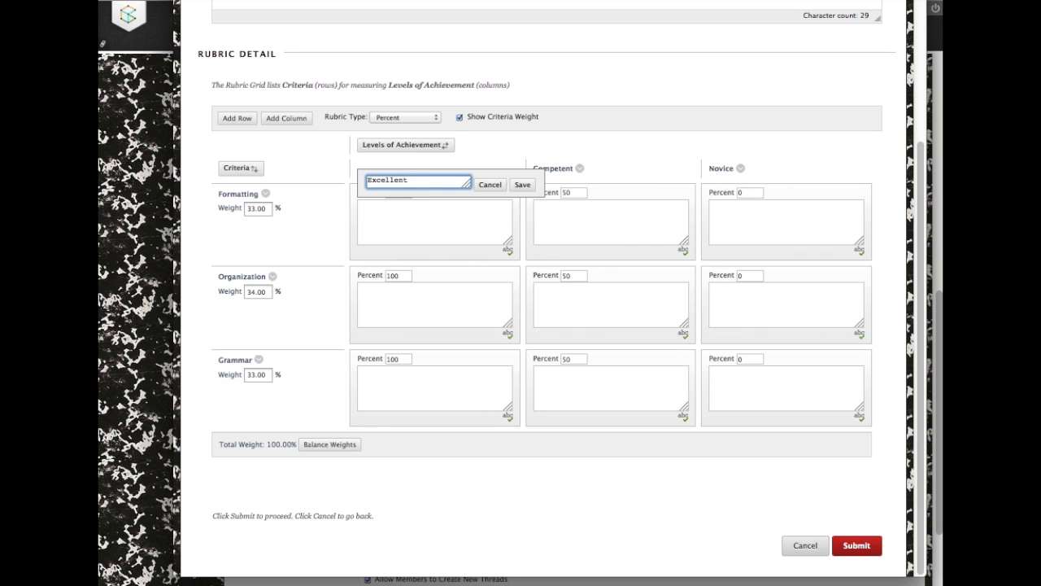
{"action": "left_click", "coordinate": [524, 188]}
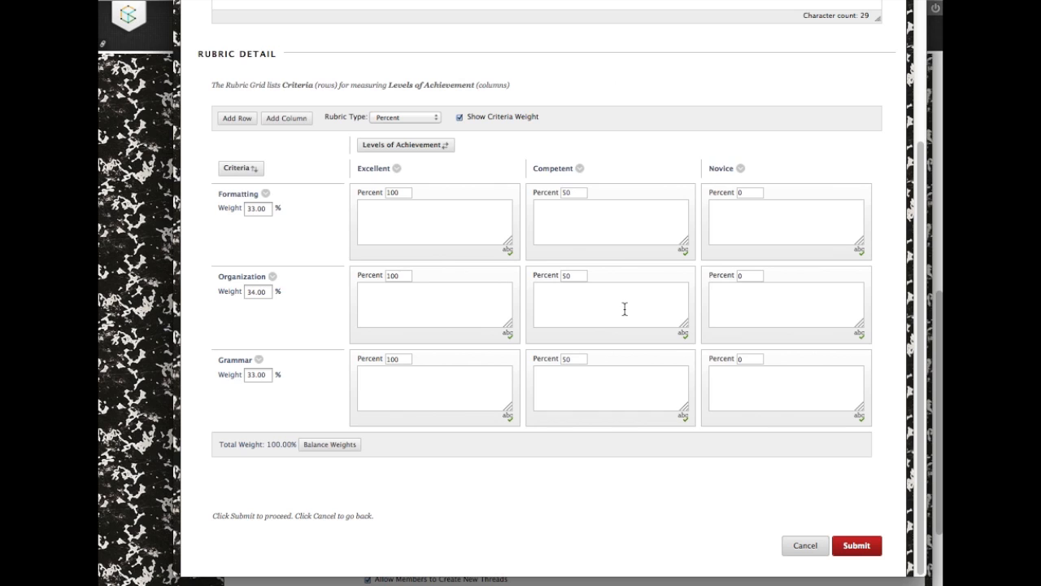
- Rename the rubric's Novice level to "Not Acceptable/Needs Work" and save it
{"action": "left_click", "coordinate": [741, 169]}
{"action": "left_click", "coordinate": [749, 193]}
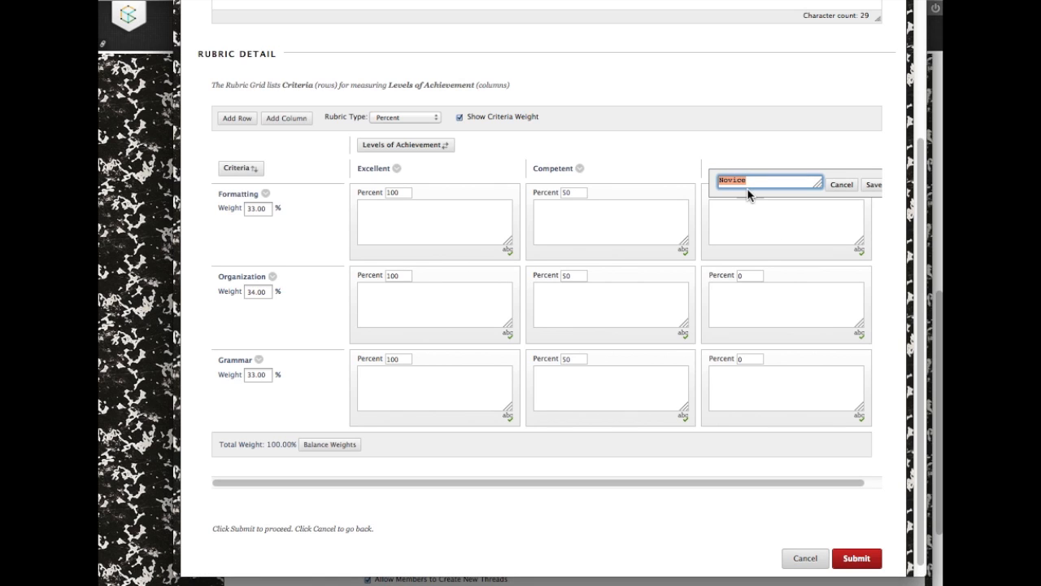
{"action": "type", "text": "Not"}
{"action": "type", "text": " Acceptable"}
{"action": "type", "text": "/Needs "}
{"action": "type", "text": "Work"}
{"action": "left_click", "coordinate": [873, 187]}
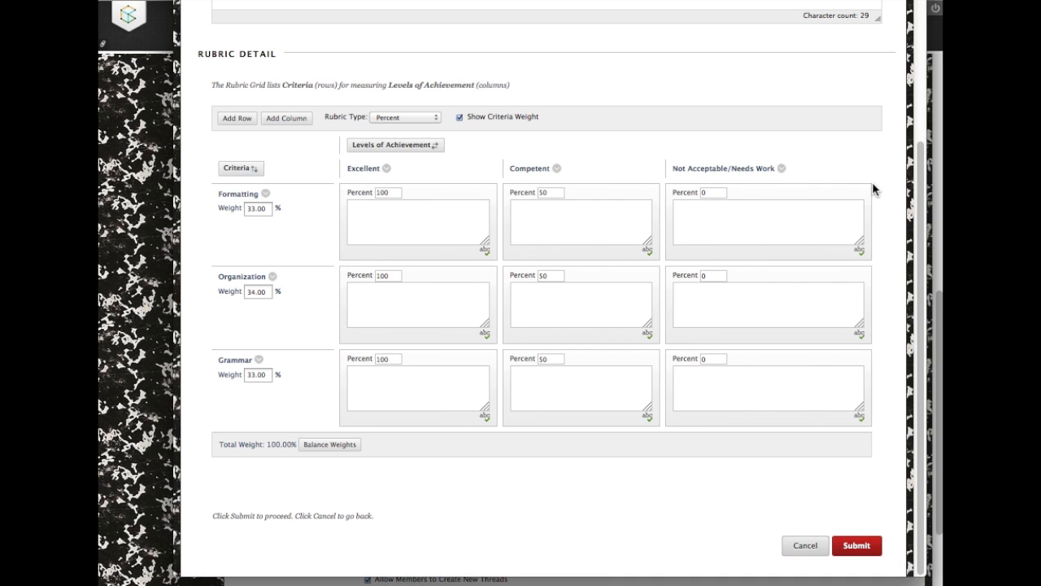
- Rename the rubric's Competent level to "Okay" and save it
{"action": "left_click", "coordinate": [557, 169]}
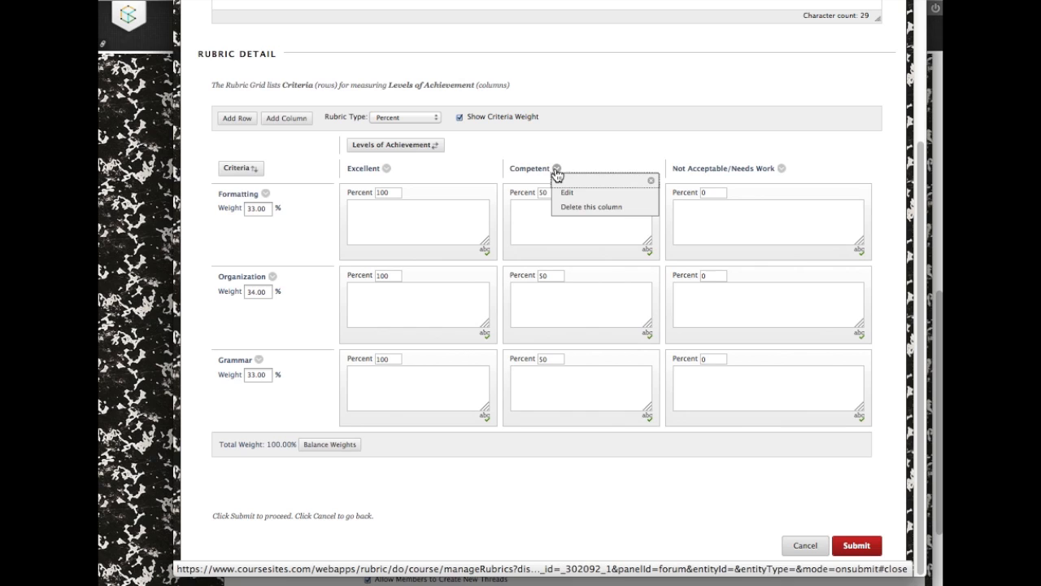
{"action": "left_click", "coordinate": [570, 197]}
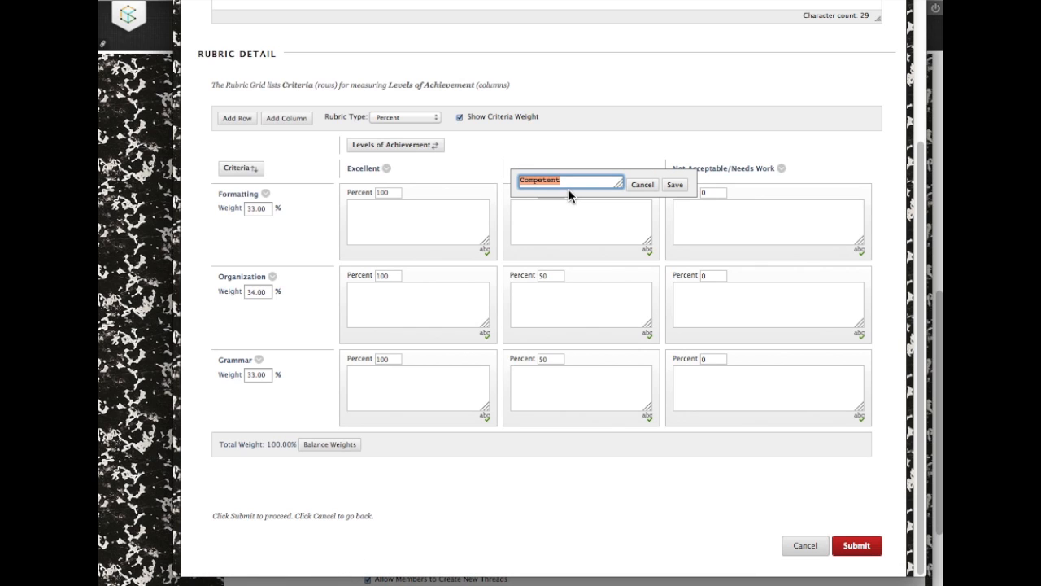
{"action": "type", "text": "Okay"}
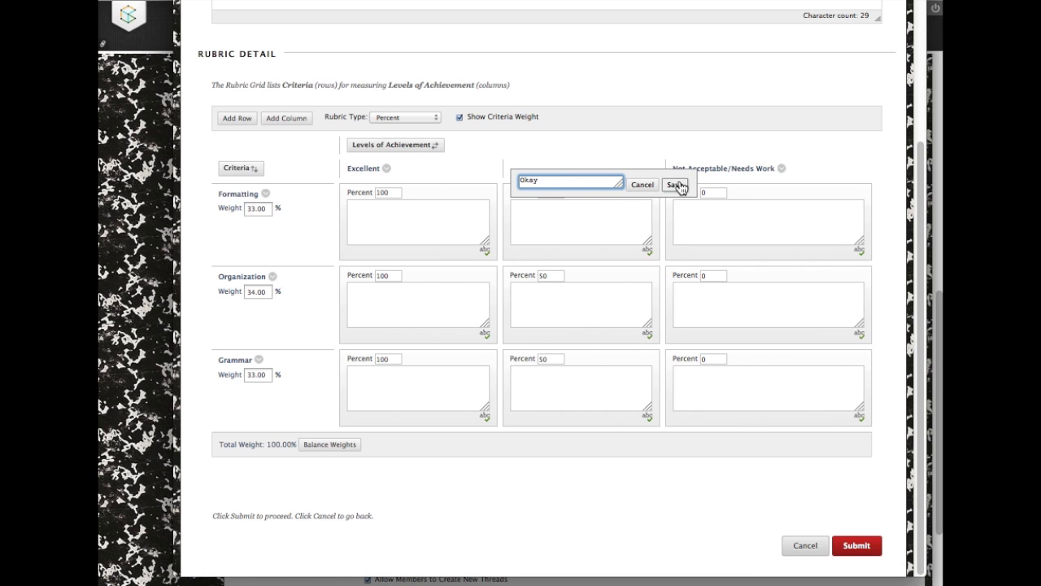
{"action": "left_click", "coordinate": [676, 184]}
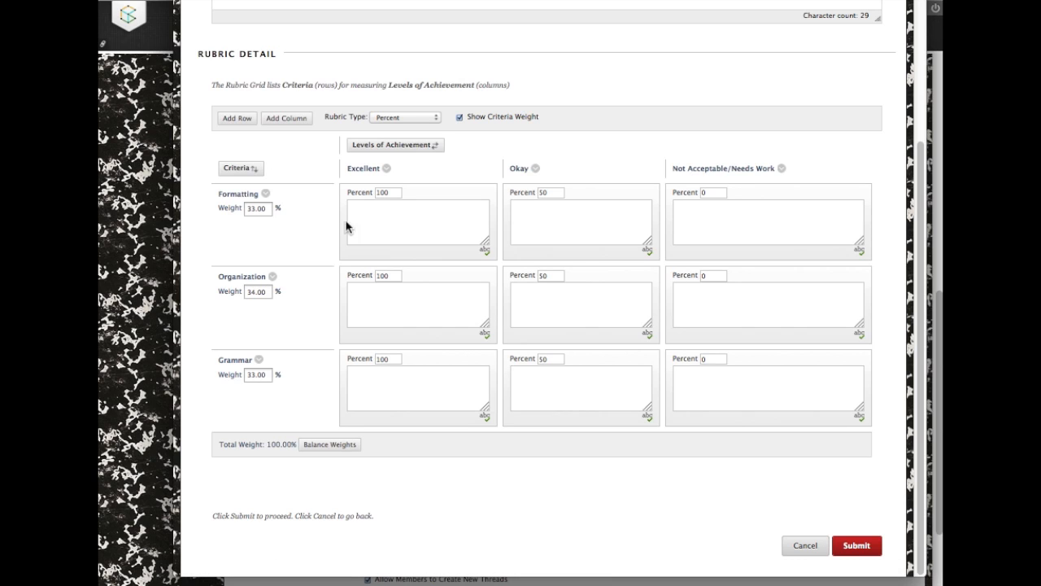
- Change the rubric type to Points
{"action": "left_click", "coordinate": [397, 119]}
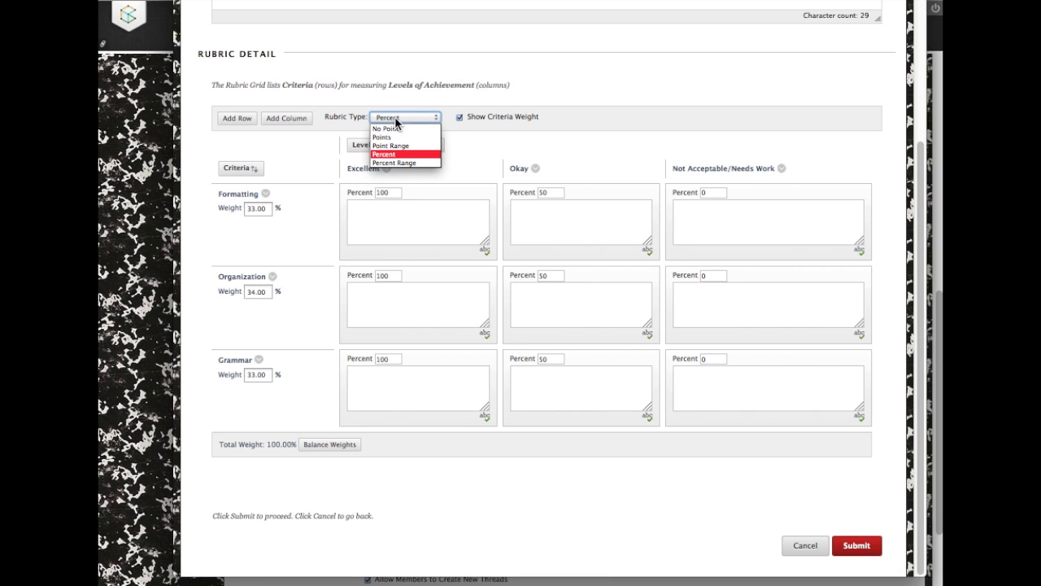
{"action": "left_click", "coordinate": [406, 138]}
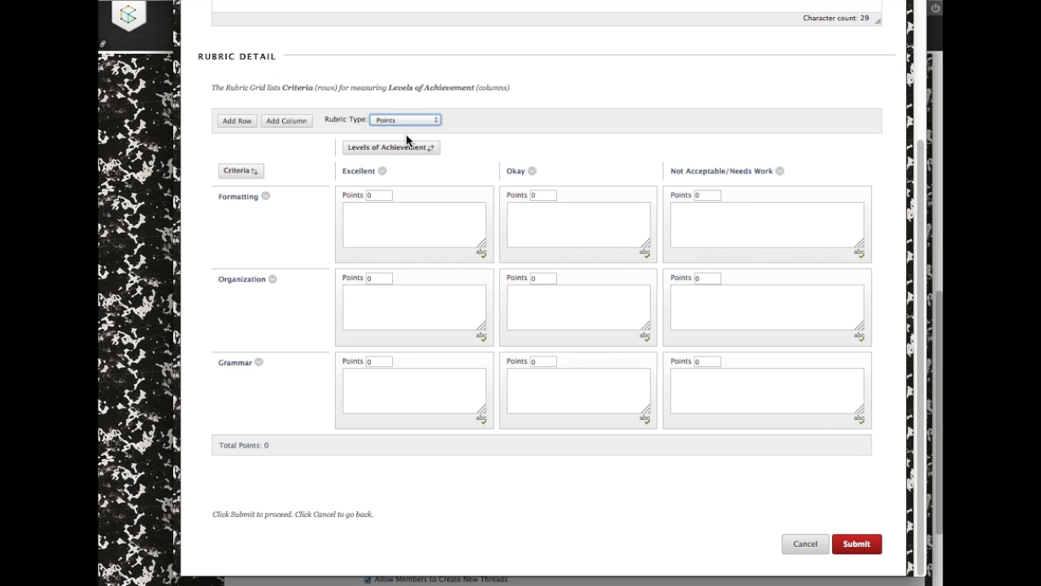
- Try the Point Range rubric type and switch back to Points
{"action": "left_click", "coordinate": [405, 121]}
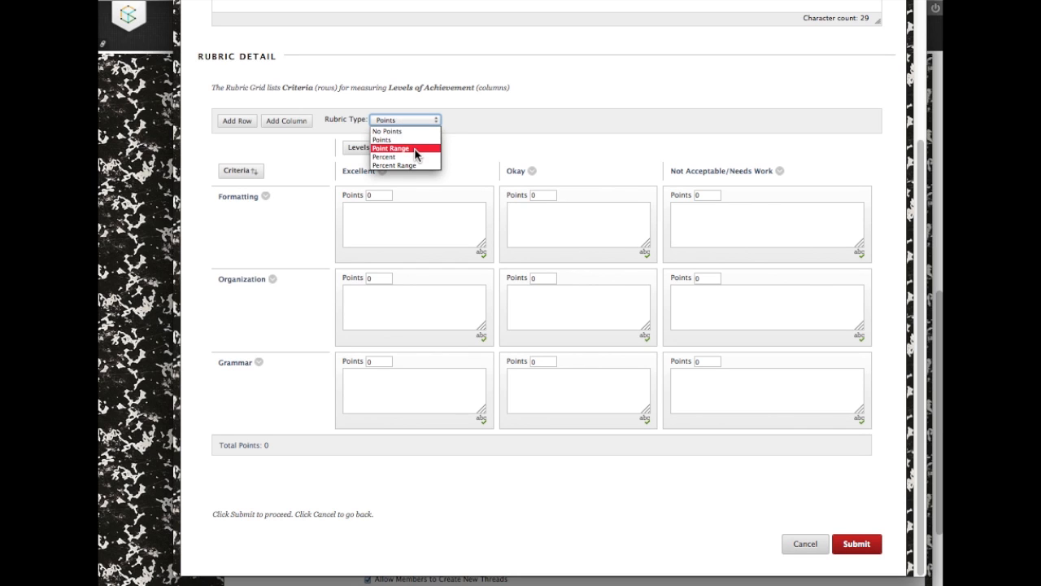
{"action": "left_click", "coordinate": [415, 149]}
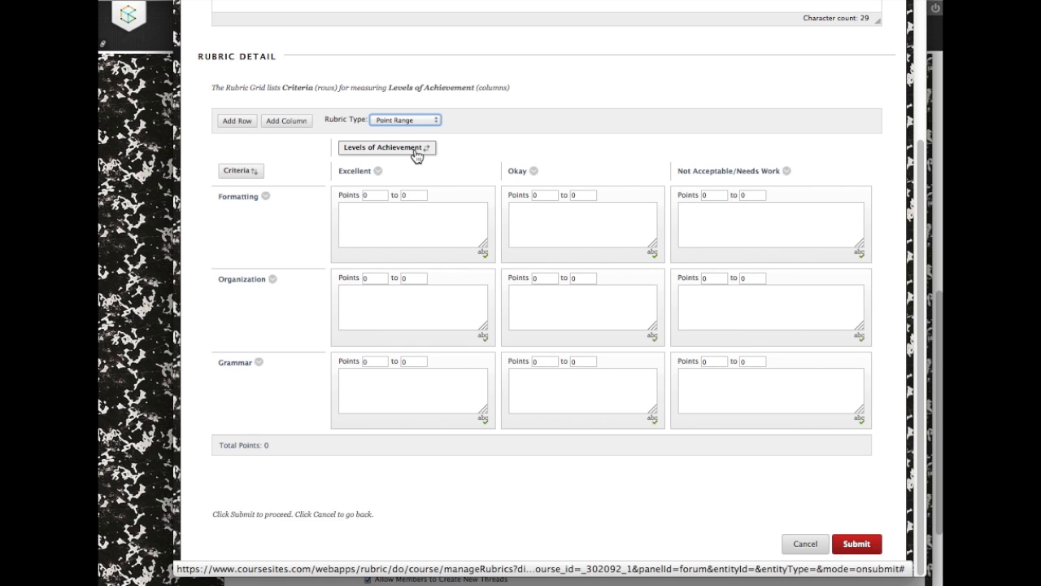
{"action": "left_click", "coordinate": [421, 122]}
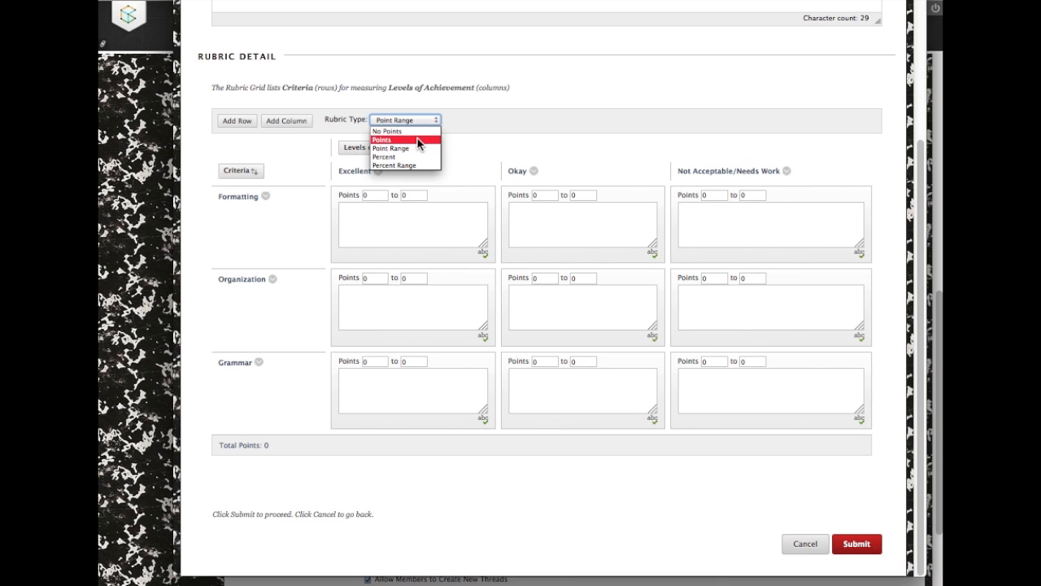
{"action": "left_click", "coordinate": [420, 139]}
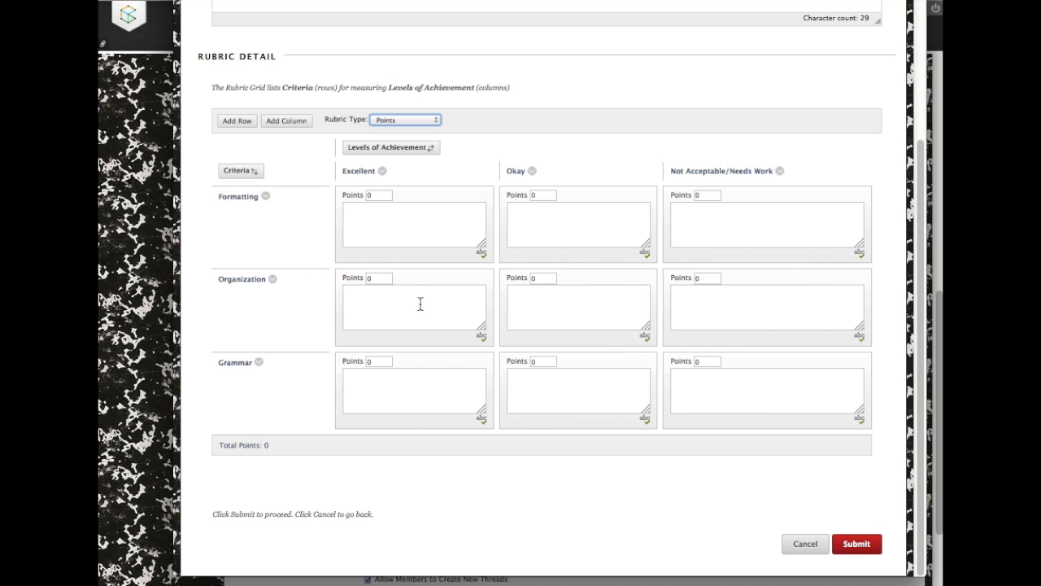
- Set the Excellent level to 5 points for the Formatting, Organization and Grammar criteria
{"action": "left_click_drag", "start_coordinate": [380, 196], "coordinate": [364, 199]}
{"action": "type", "text": "5"}
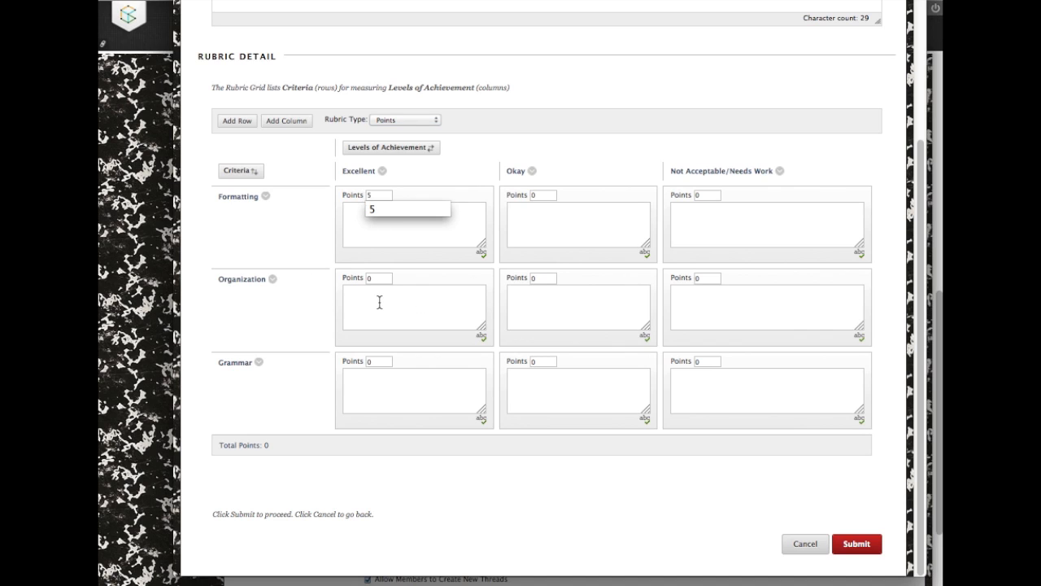
{"action": "left_click", "coordinate": [383, 300]}
{"action": "left_click_drag", "start_coordinate": [376, 278], "coordinate": [355, 280]}
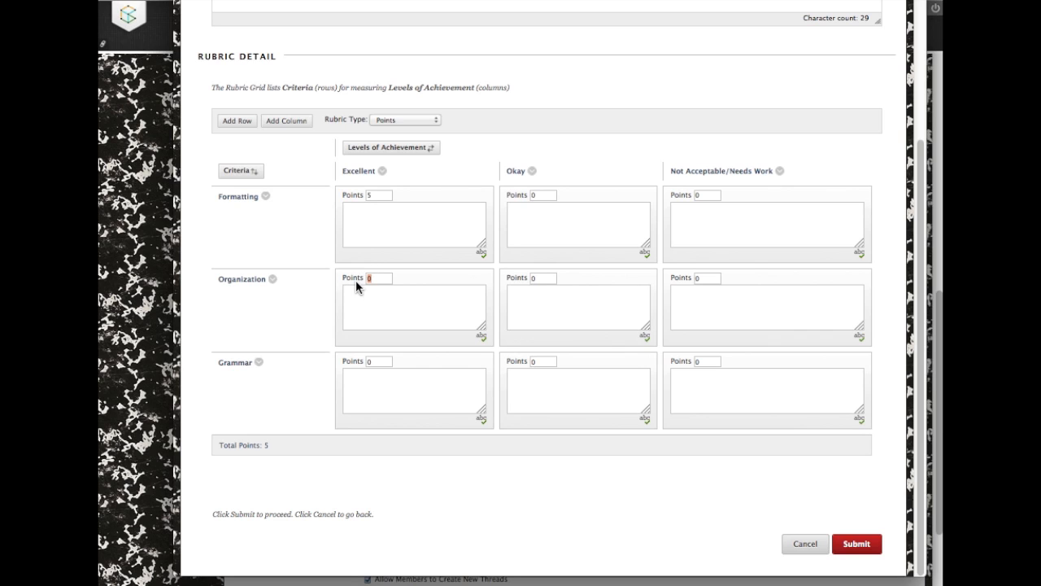
{"action": "type", "text": "5"}
{"action": "left_click", "coordinate": [404, 321]}
{"action": "left_click_drag", "start_coordinate": [376, 362], "coordinate": [357, 366]}
{"action": "type", "text": "5"}
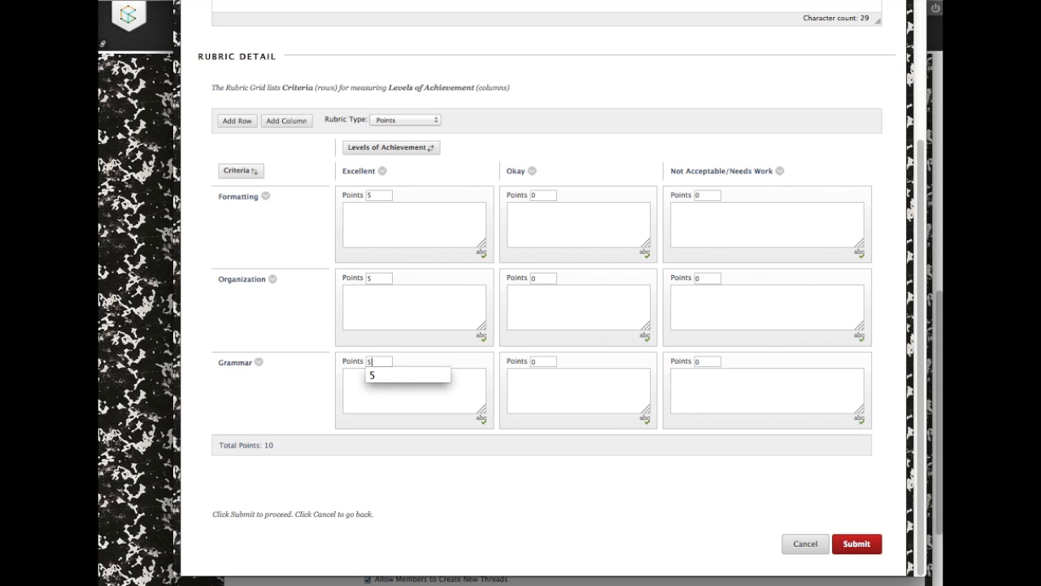
{"action": "left_click", "coordinate": [422, 398]}
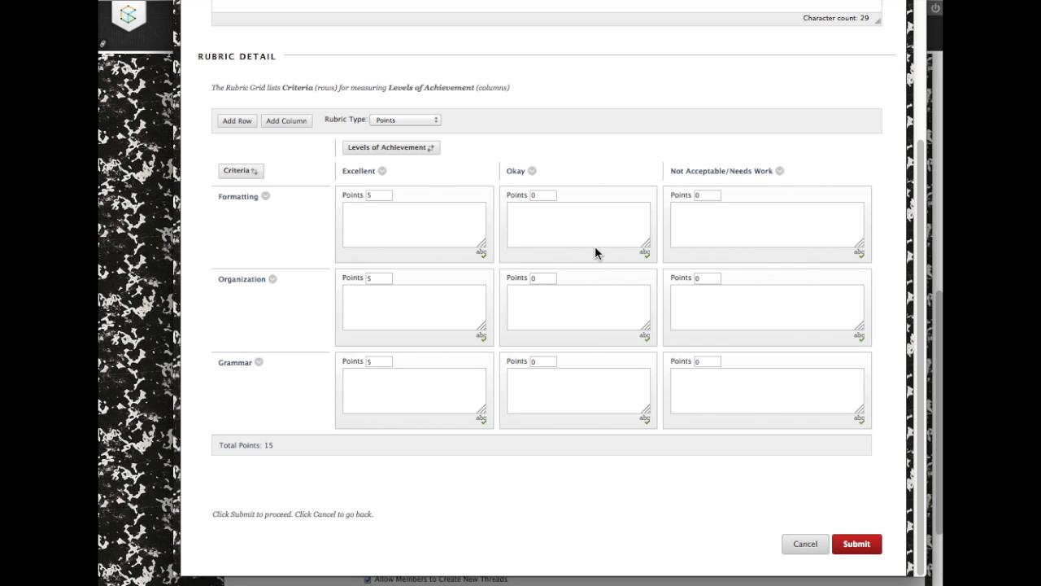
- Set the Okay level to 3 points for the Formatting, Organization and Grammar criteria
{"action": "left_click_drag", "start_coordinate": [536, 196], "coordinate": [521, 198]}
{"action": "type", "text": "3"}
{"action": "left_click", "coordinate": [554, 228]}
{"action": "left_click_drag", "start_coordinate": [542, 278], "coordinate": [509, 278]}
{"action": "type", "text": "3"}
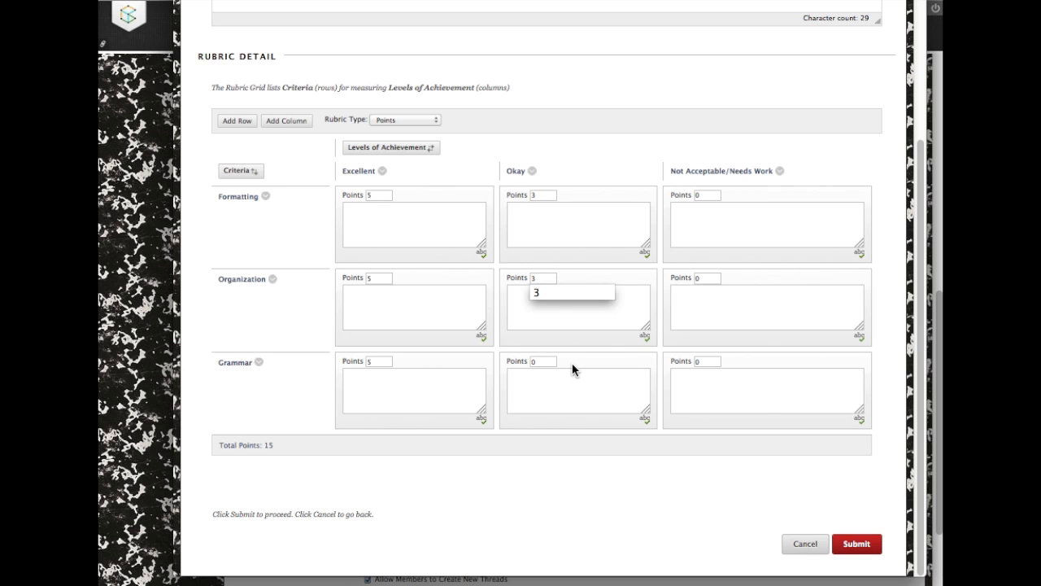
{"action": "left_click_drag", "start_coordinate": [541, 363], "coordinate": [525, 363]}
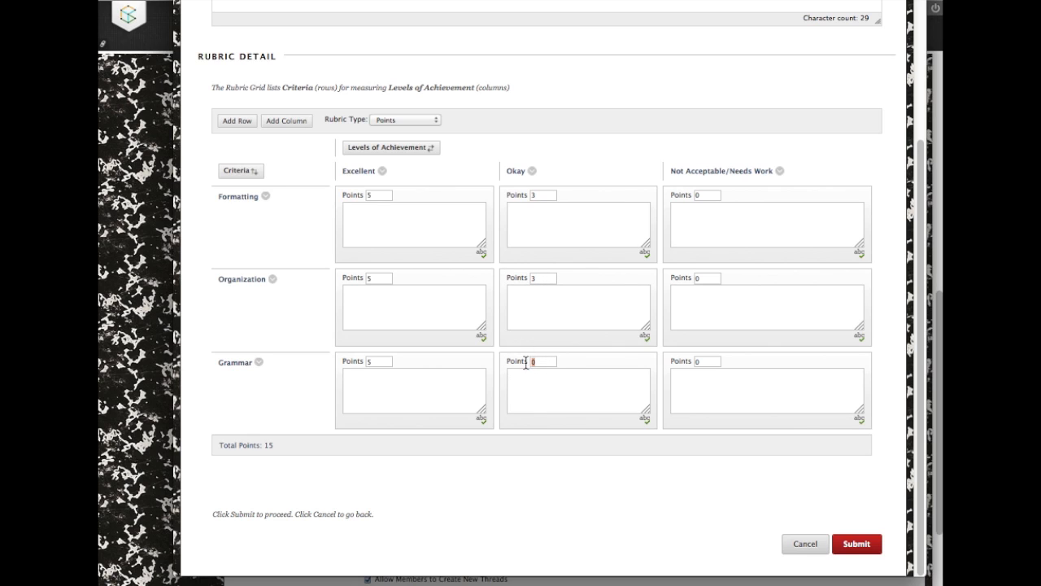
{"action": "type", "text": "3"}
{"action": "left_click", "coordinate": [602, 402]}
- Rename the Formatting criterion to "Answers the Question/Prompt" and save it
{"action": "left_click", "coordinate": [265, 197]}
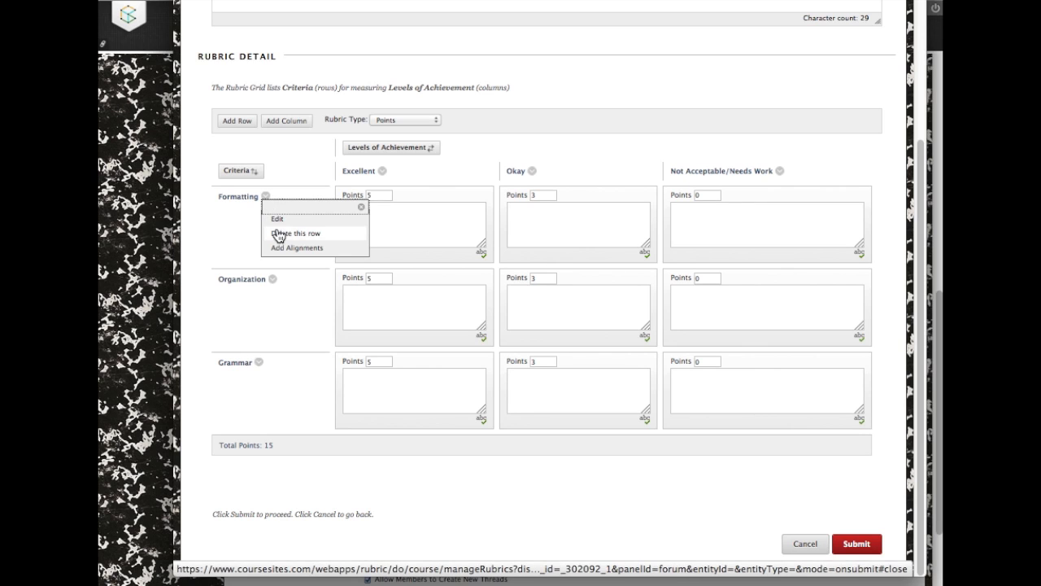
{"action": "left_click", "coordinate": [277, 218]}
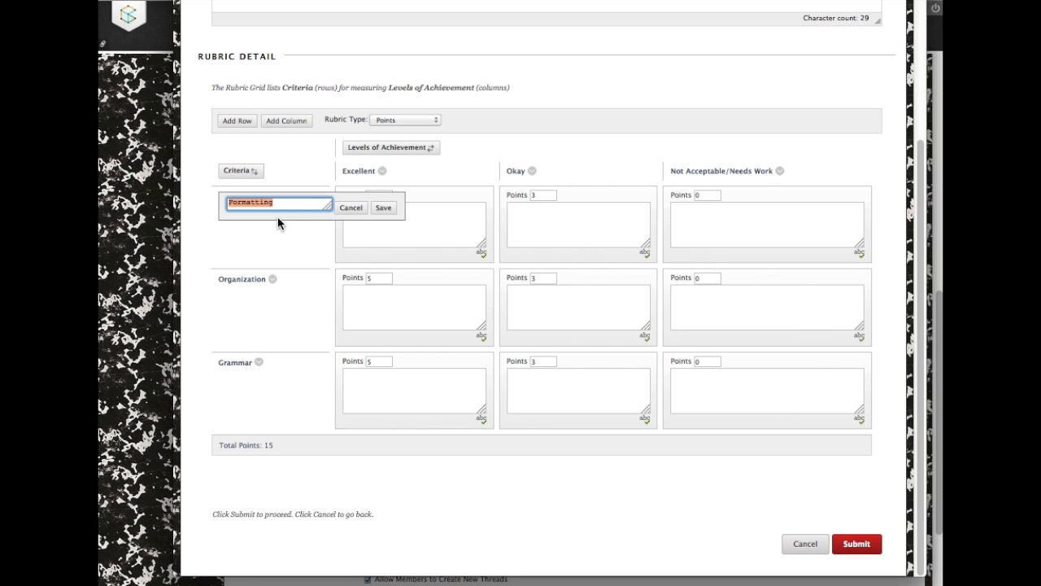
{"action": "type", "text": "Answers"}
{"action": "type", "text": " the Question"}
{"action": "type", "text": "/Prompt"}
{"action": "left_click", "coordinate": [383, 207]}
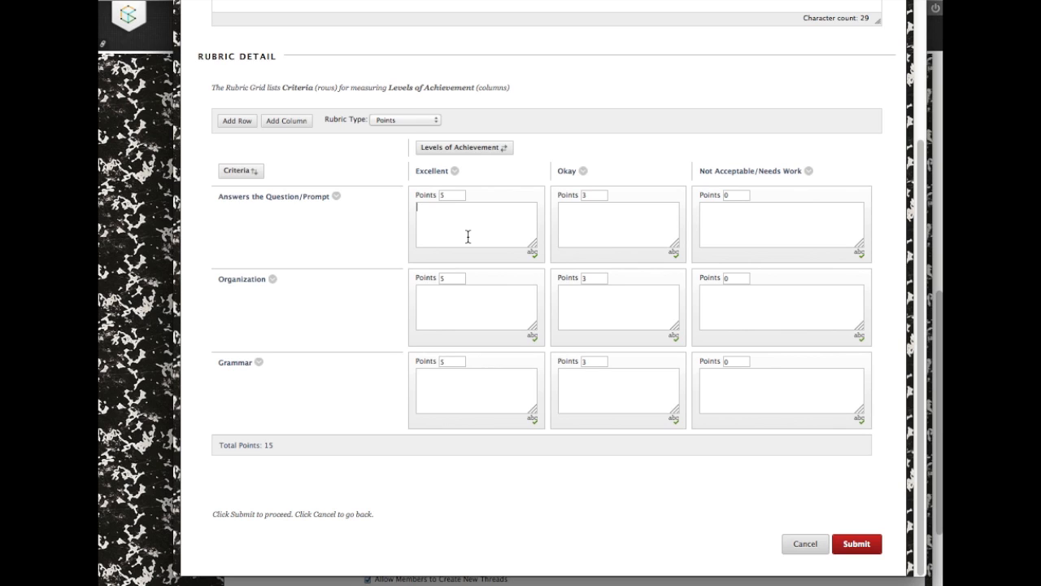
- Describe the first criterion's Excellent level: direct, meaningful response with 2 cites from our books AND 1 personal story relating to the big idea in real life
{"action": "left_click", "coordinate": [467, 236]}
{"action": "type", "text": "Directly responds to the question"}
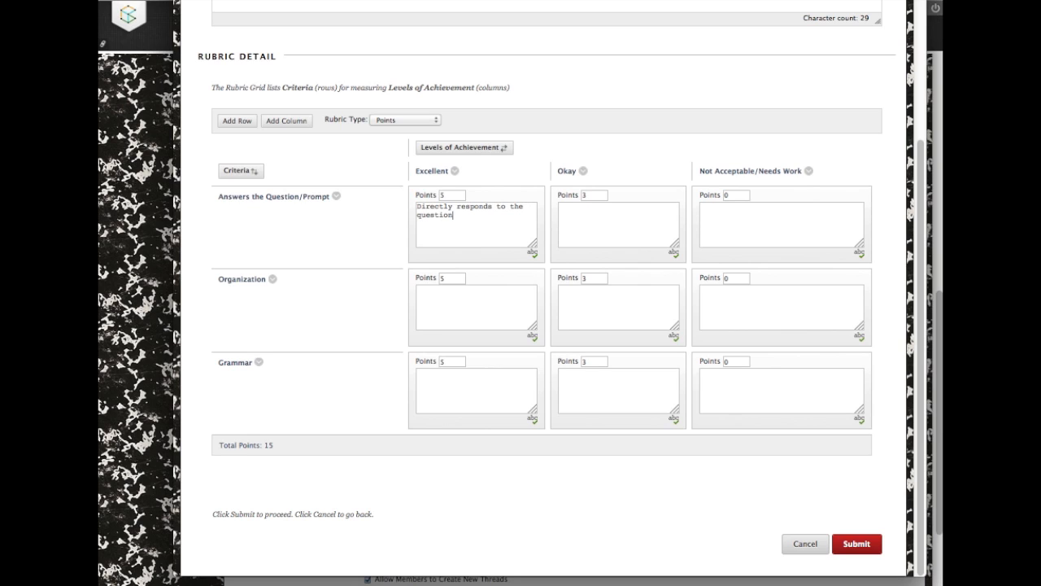
{"action": "type", "text": " prompt with real meaning and 2 ci"}
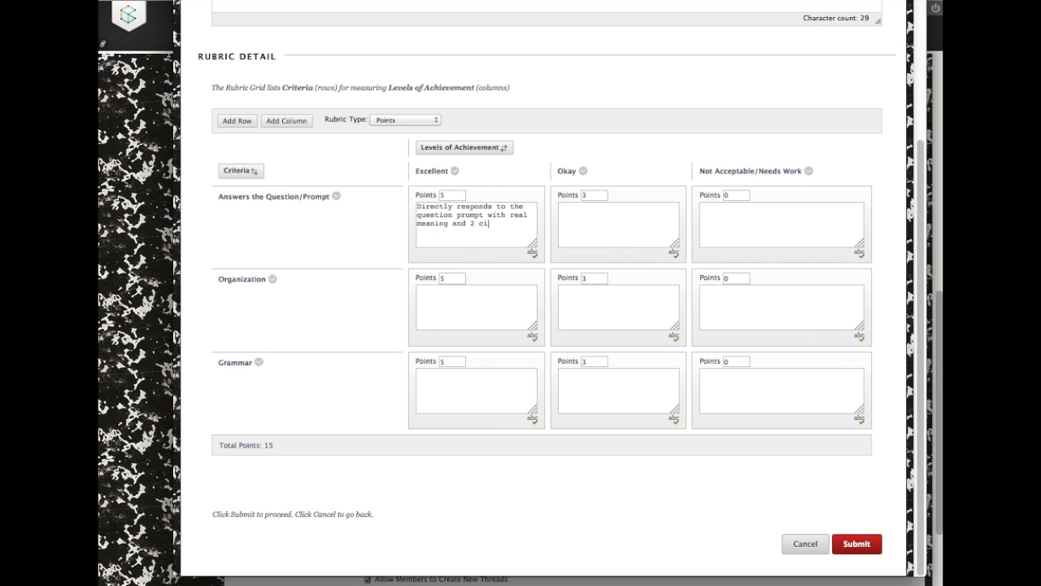
{"action": "type", "text": "tes from our books AND 1 personal story that relates to "}
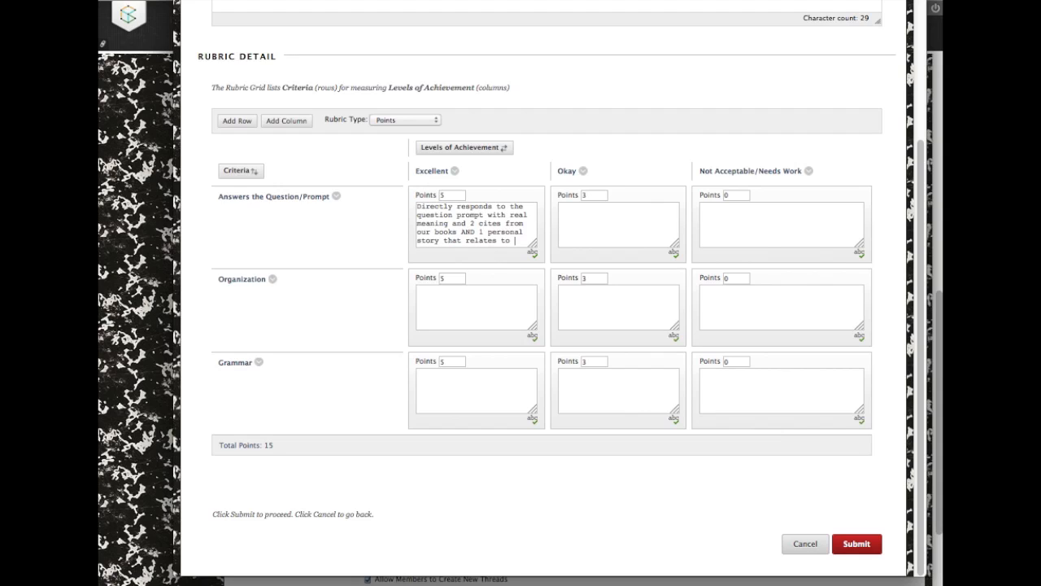
{"action": "type", "text": "the big "}
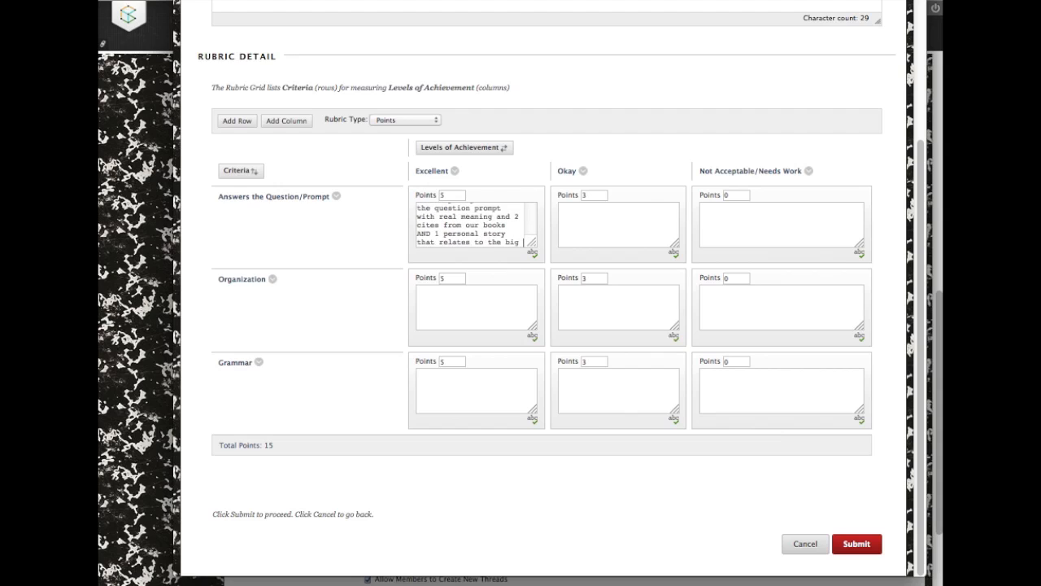
{"action": "type", "text": "idea in "}
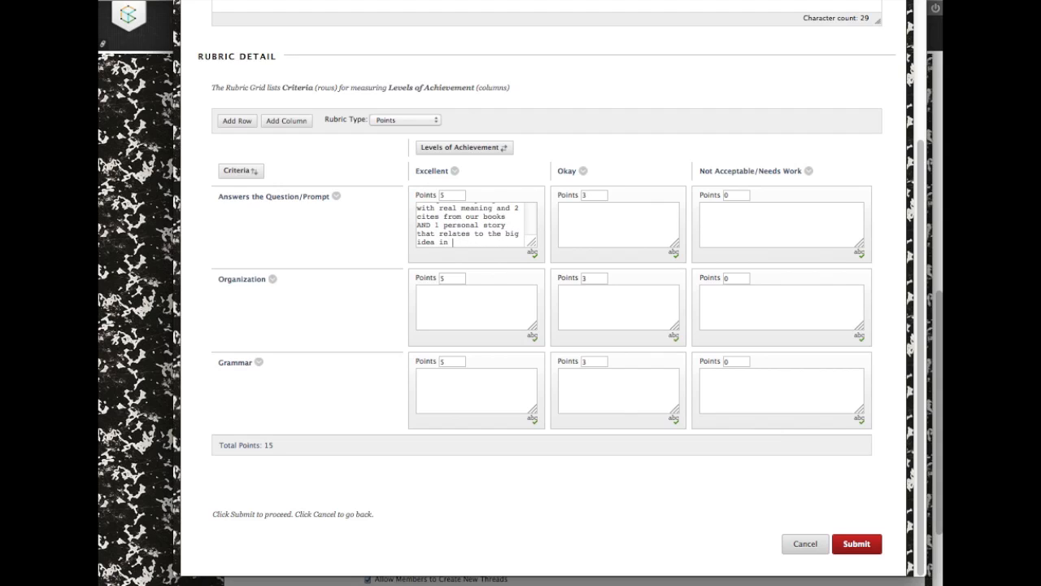
{"action": "type", "text": "real life."}
{"action": "left_click_drag", "start_coordinate": [537, 244], "coordinate": [556, 287]}
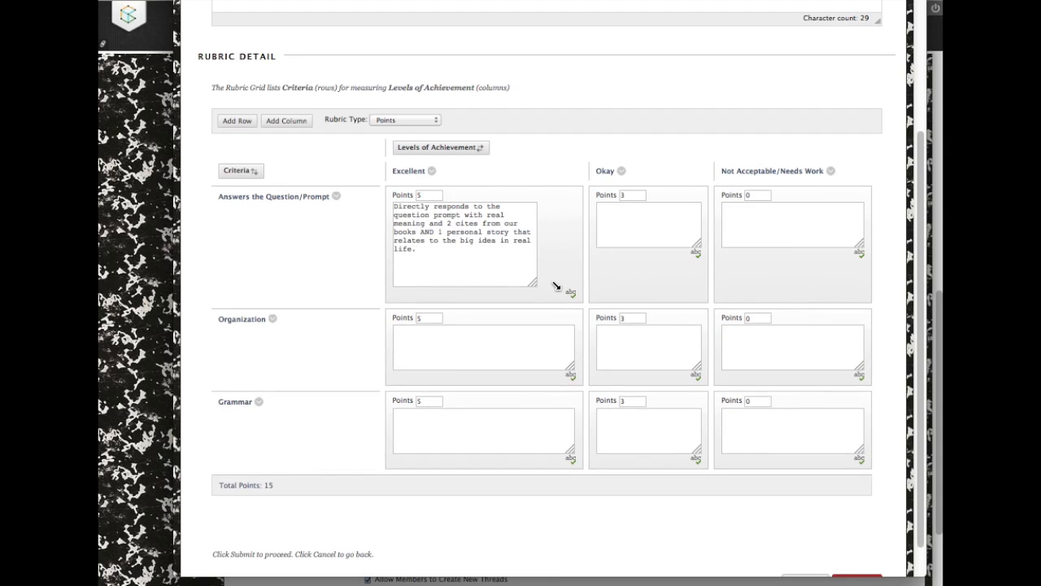
- Copy the first criterion's Excellent description into its Okay level and enlarge that text box to fit
{"action": "left_click_drag", "start_coordinate": [461, 249], "coordinate": [356, 170]}
{"action": "key", "text": "ctrl+c"}
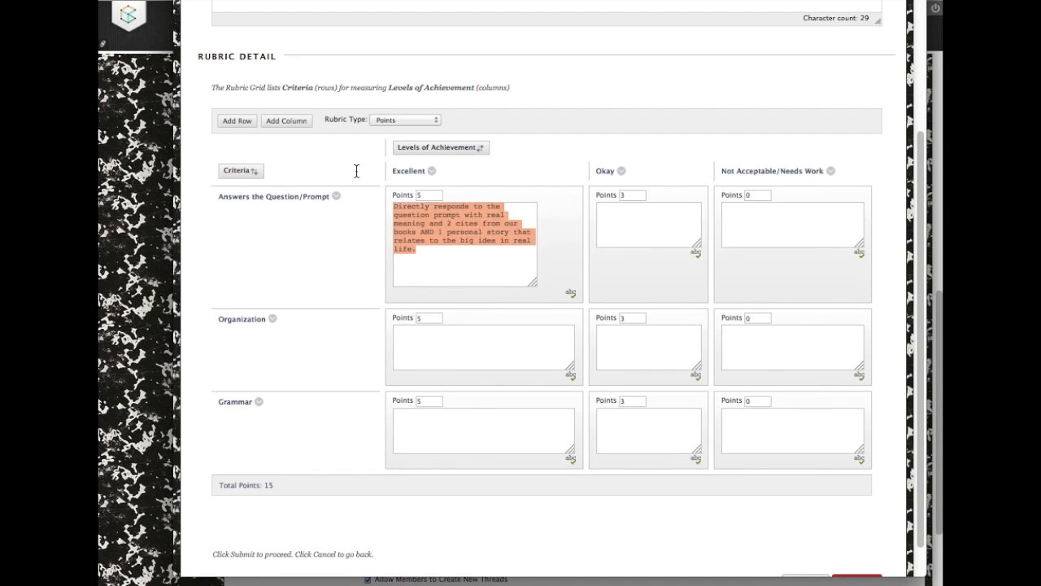
{"action": "left_click", "coordinate": [649, 223]}
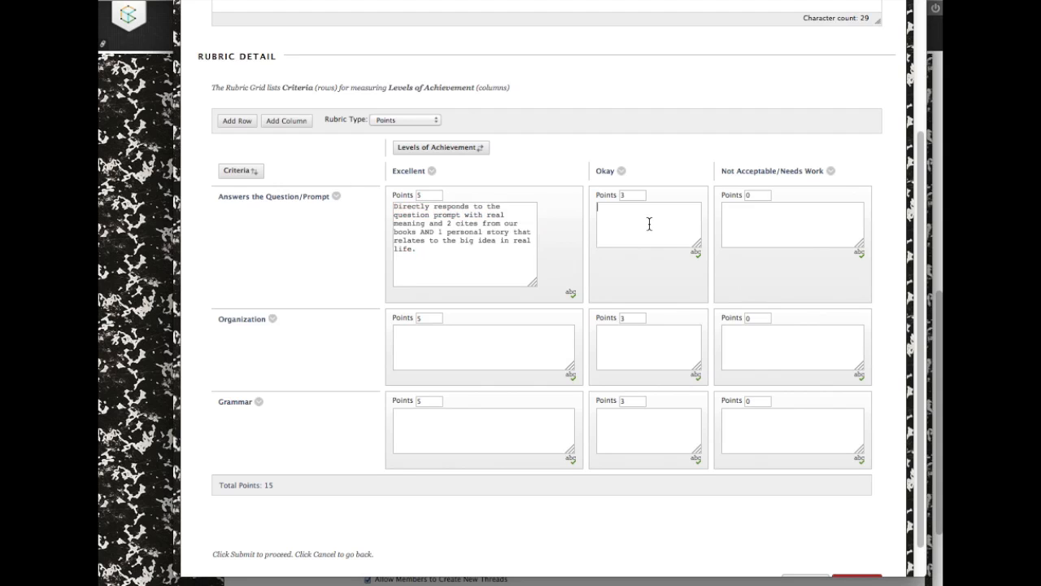
{"action": "key", "text": "ctrl+v"}
{"action": "left_click_drag", "start_coordinate": [699, 246], "coordinate": [719, 292]}
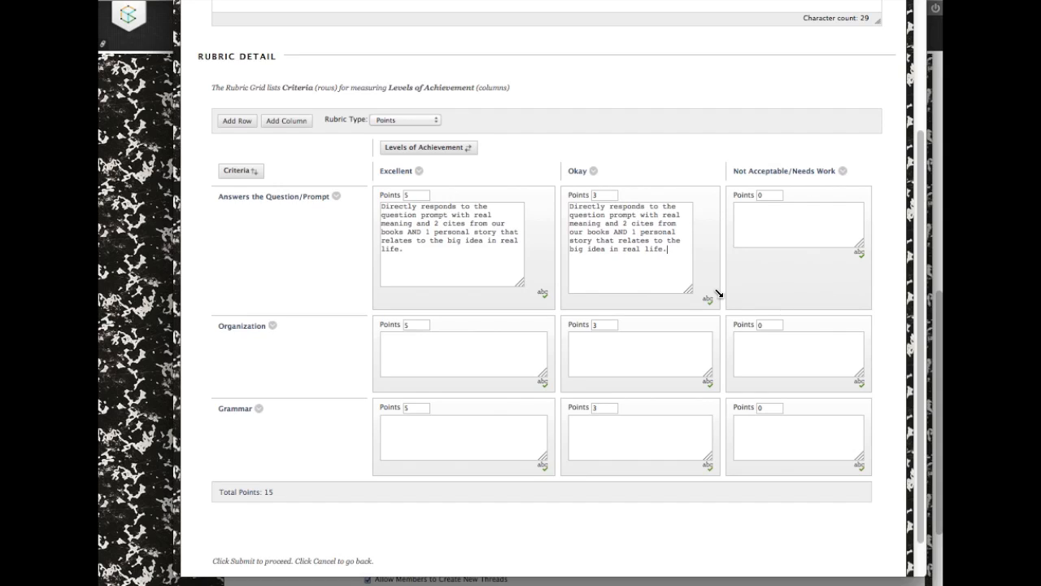
- Edit the first criterion's Okay description to begin with "Responds to the question" and require only "1 cite from our books"
{"action": "double_click", "coordinate": [589, 209]}
{"action": "key", "text": "BackSpace"}
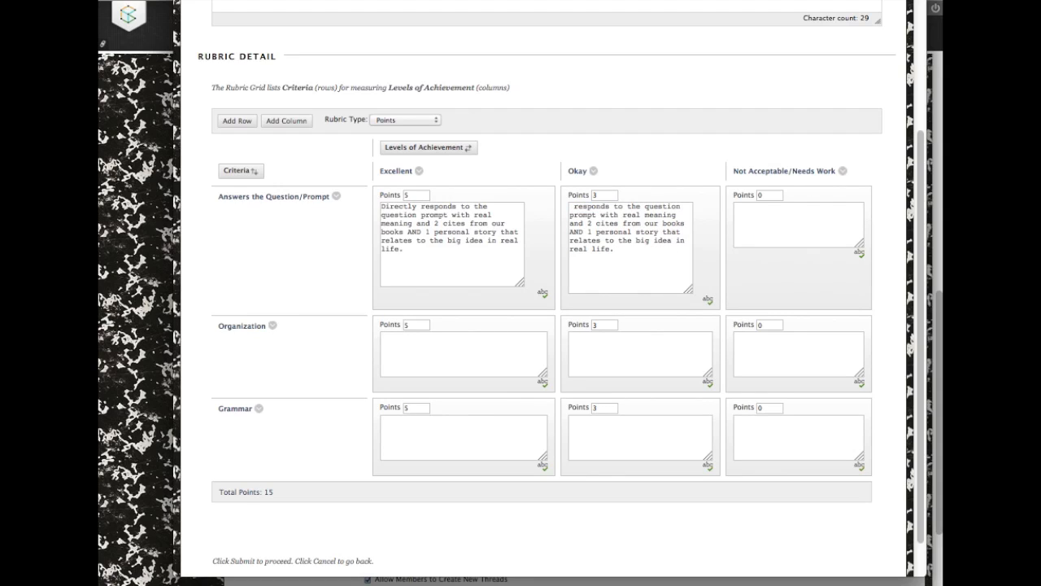
{"action": "key", "text": "Delete"}
{"action": "type", "text": "R"}
{"action": "left_click", "coordinate": [593, 223]}
{"action": "key", "text": "BackSpace"}
{"action": "type", "text": "1"}
{"action": "left_click", "coordinate": [619, 223]}
{"action": "key", "text": "BackSpace"}
- Reword the end of the Okay description to "tries to relate to the big idea in real life but isn't 100% on target."
{"action": "left_click", "coordinate": [570, 240]}
{"action": "type", "text": "tries to"}
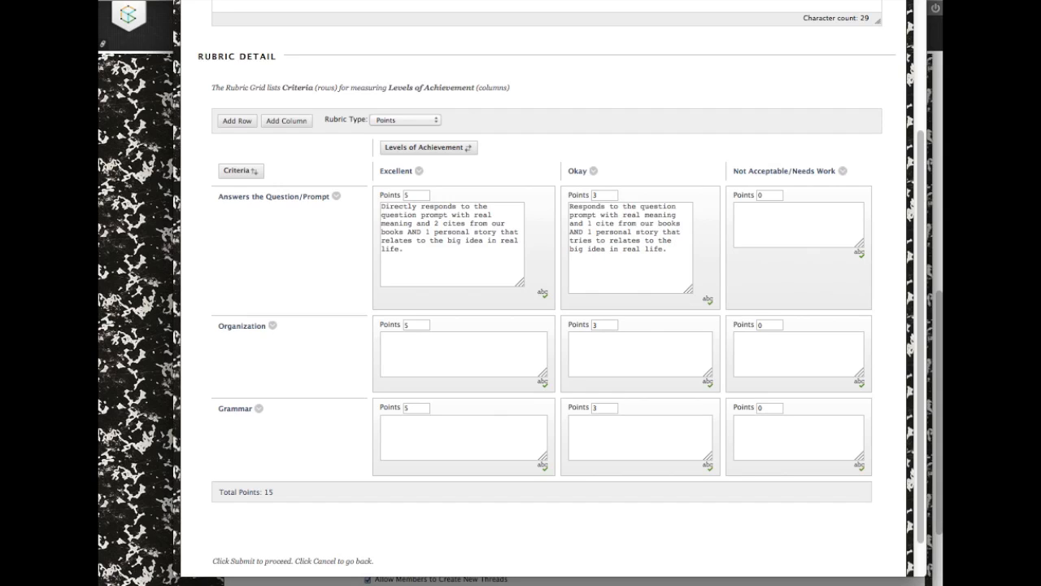
{"action": "left_click", "coordinate": [639, 241]}
{"action": "key", "text": "BackSpace"}
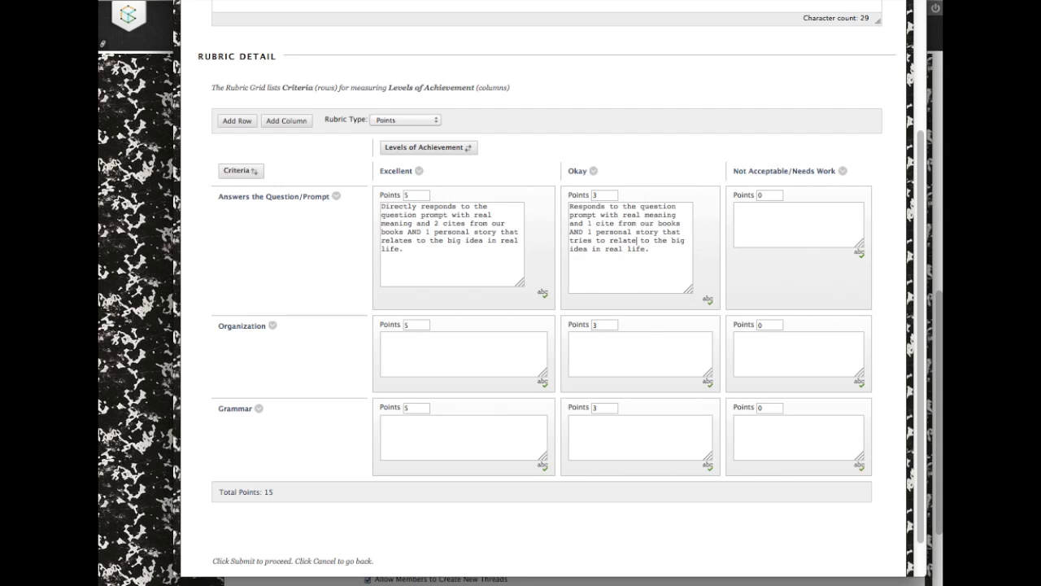
{"action": "key", "text": "BackSpace"}
{"action": "type", "text": "but i"}
{"action": "type", "text": "sn't 100"}
{"action": "type", "text": "% on targe"}
{"action": "type", "text": "t."}
- Fill the Organization row with placeholder descriptions: "dsafdsfdsfdsa" for Excellent and "fdsafdsa" for both Okay and Not Acceptable/Needs Work
{"action": "left_click", "coordinate": [509, 355]}
{"action": "type", "text": "dsafdsfdsfdsa"}
{"action": "left_click", "coordinate": [596, 362]}
{"action": "type", "text": "fdsafdsa"}
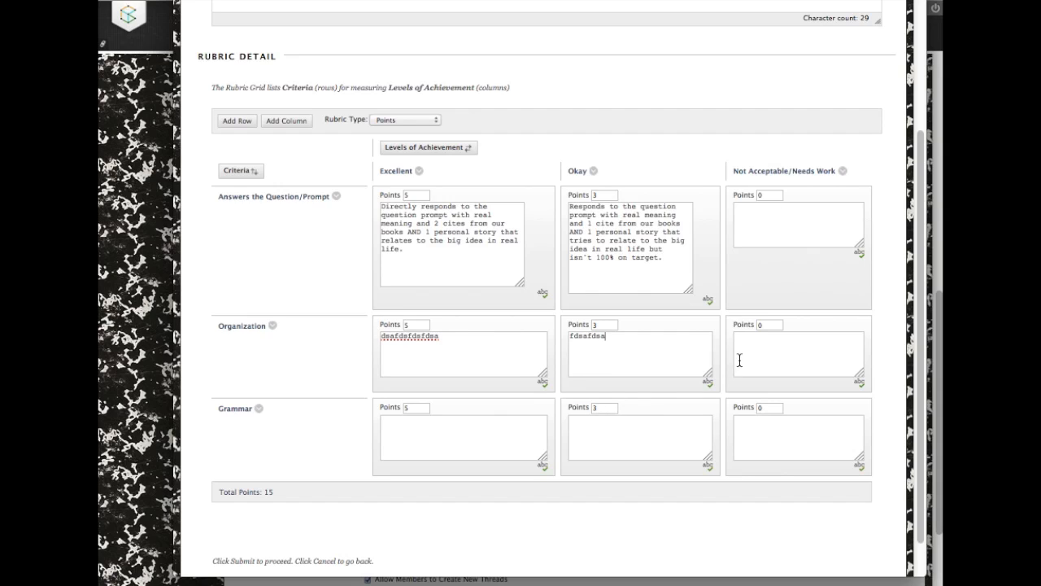
{"action": "left_click", "coordinate": [769, 351]}
{"action": "type", "text": "fdsafdsa"}
- Enter the placeholder description "fdsafdsa" for all three achievement levels of the Grammar criterion
{"action": "left_click", "coordinate": [481, 447]}
{"action": "type", "text": "fdsafdsa"}
{"action": "left_click", "coordinate": [622, 445]}
{"action": "type", "text": "fdsafdsa"}
{"action": "left_click", "coordinate": [783, 449]}
{"action": "type", "text": "fdsafdsa"}
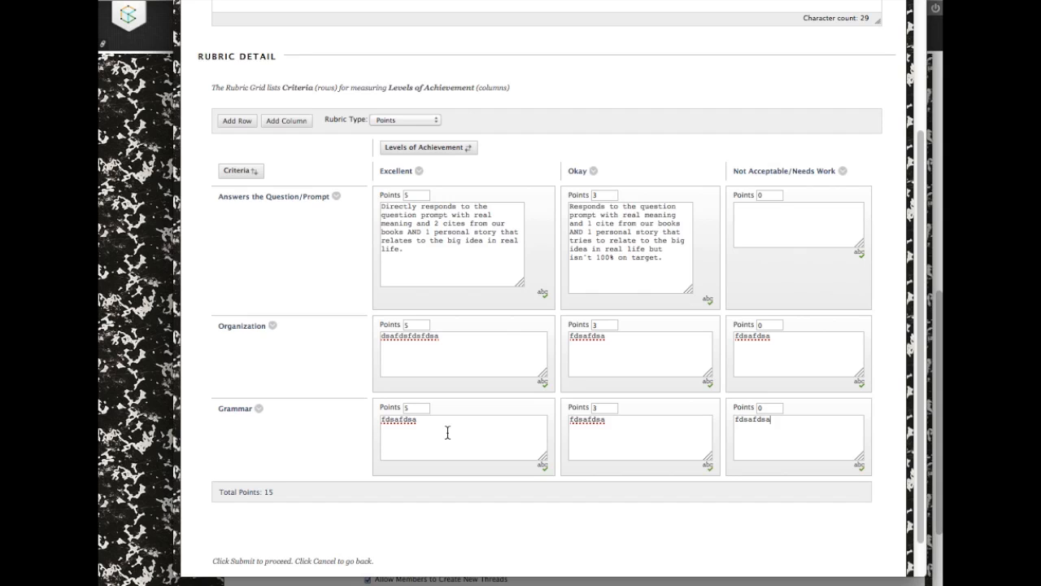
- Rename the Organization criterion to "Collaboration" and save it
{"action": "left_click", "coordinate": [273, 327]}
{"action": "left_click", "coordinate": [279, 283]}
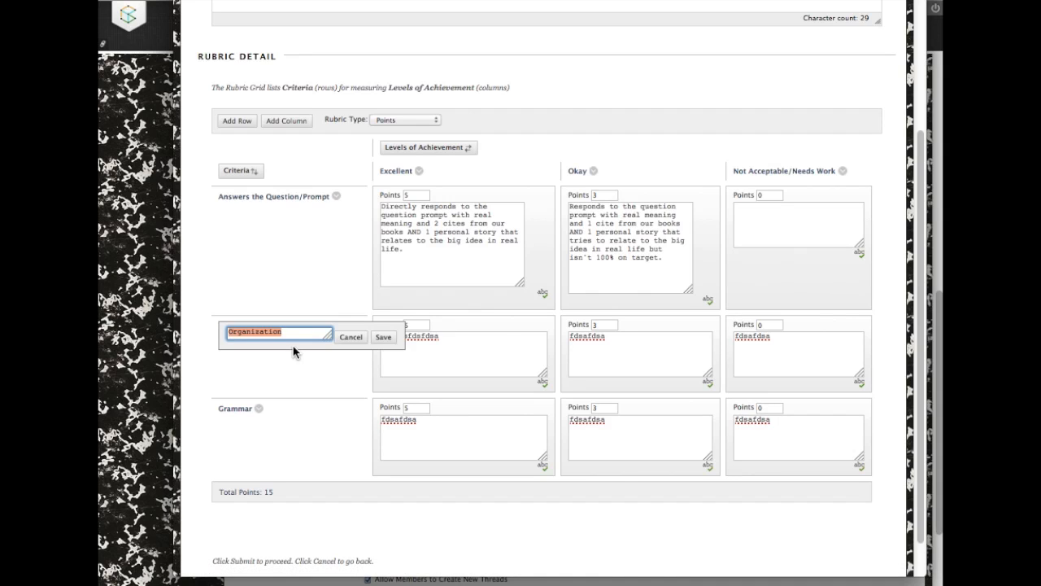
{"action": "type", "text": "Collaboration"}
{"action": "left_click", "coordinate": [383, 337]}
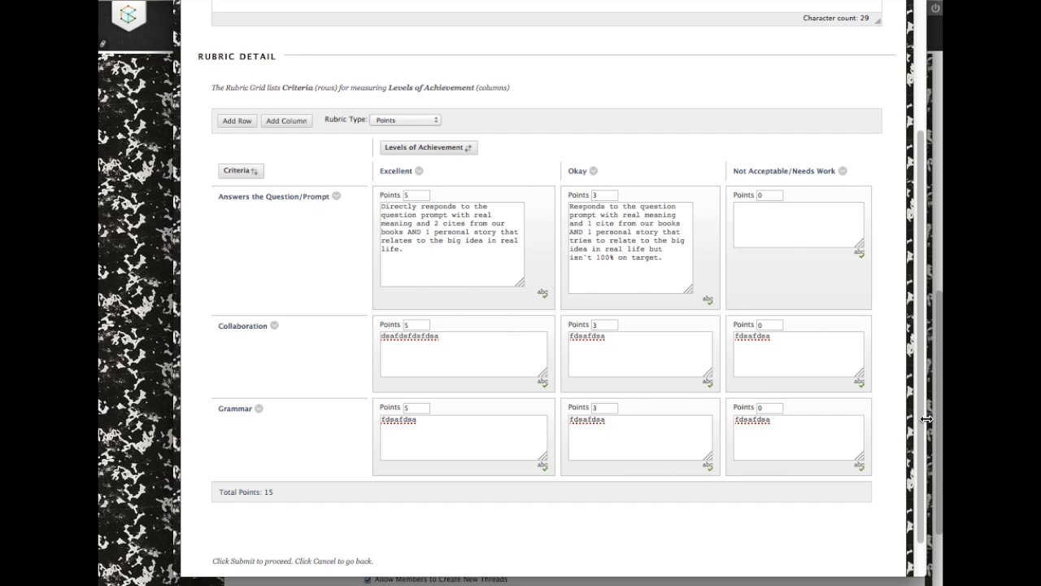
- Submit the rubric and assign its maximum points as the forum's points possible
{"action": "scroll", "coordinate": [923, 561], "scroll_direction": "down", "scroll_amount": 2}
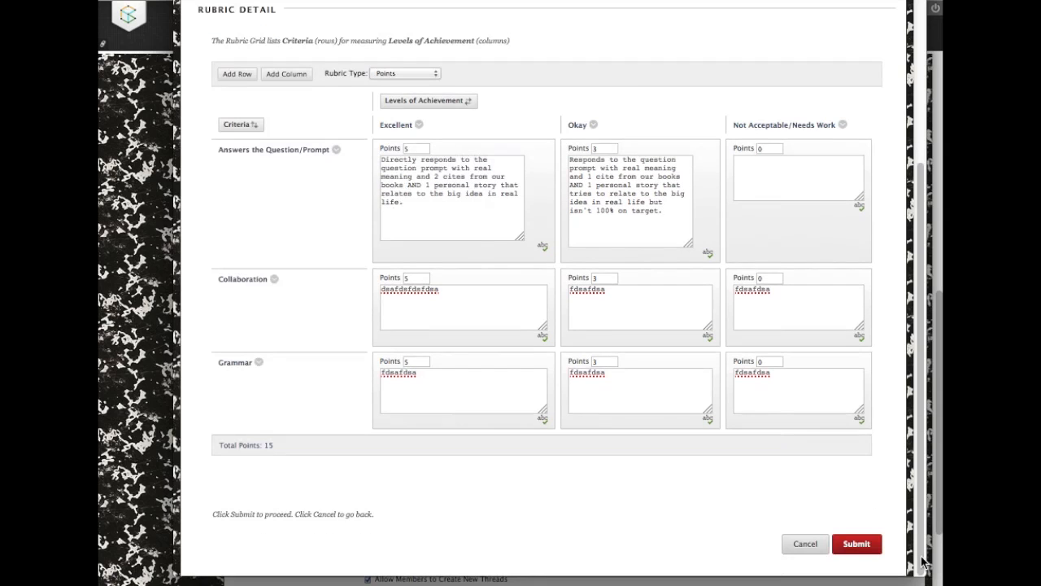
{"action": "left_click", "coordinate": [852, 544]}
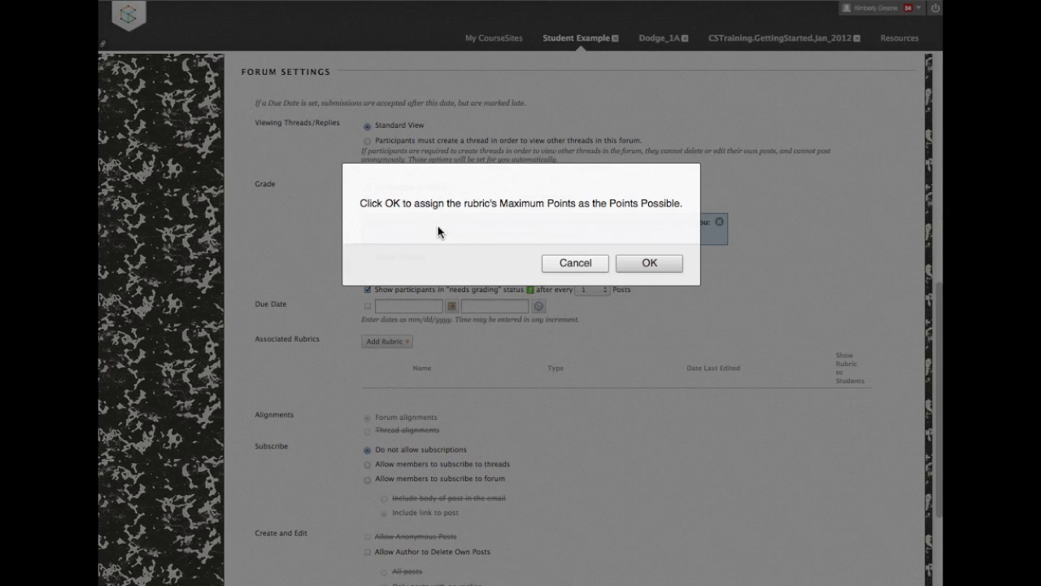
{"action": "left_click", "coordinate": [644, 264]}
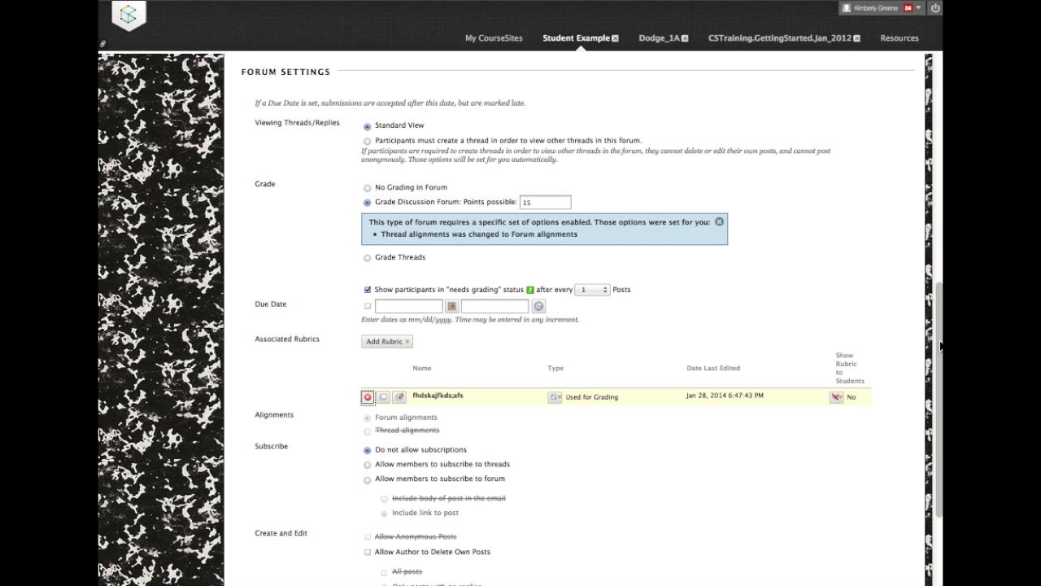
{"action": "left_click_drag", "start_coordinate": [939, 344], "coordinate": [931, 94]}
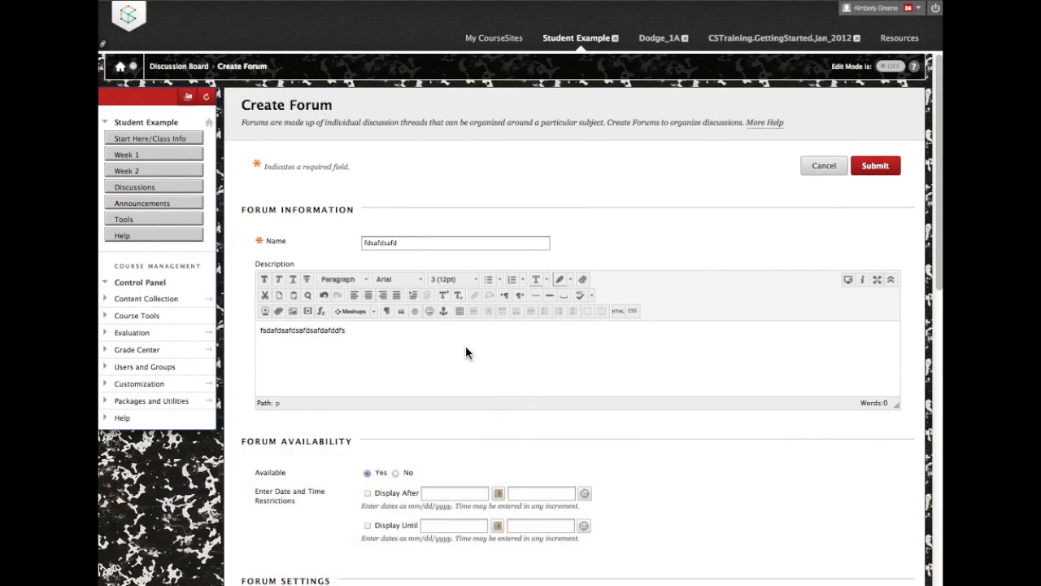
- Replace the forum's description with "fhjafd;a dfjka fdsa;jfkdsa;lfda" and copy that text for reuse
{"action": "left_click_drag", "start_coordinate": [412, 330], "coordinate": [259, 273]}
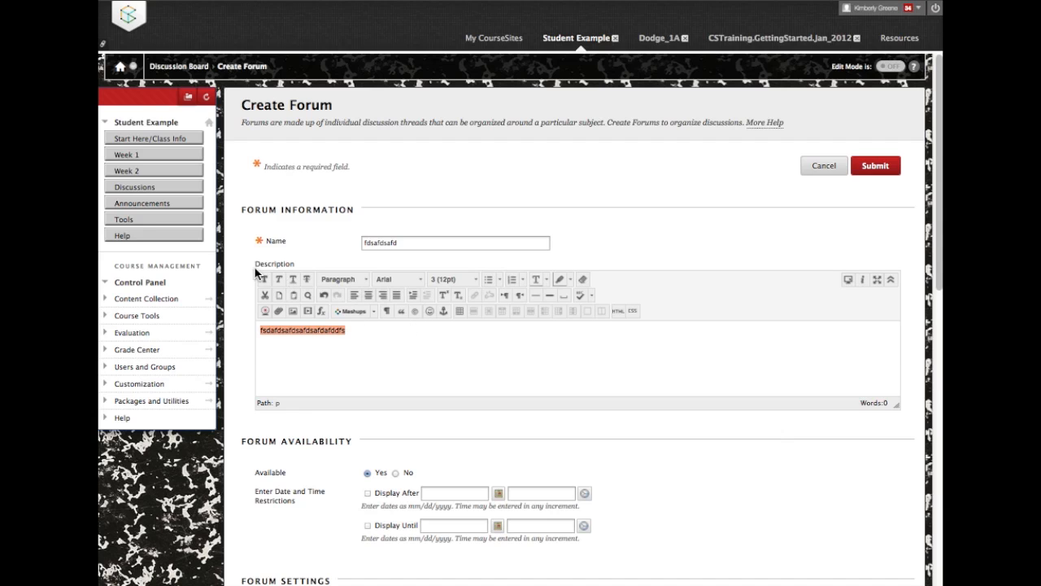
{"action": "key", "text": "BackSpace"}
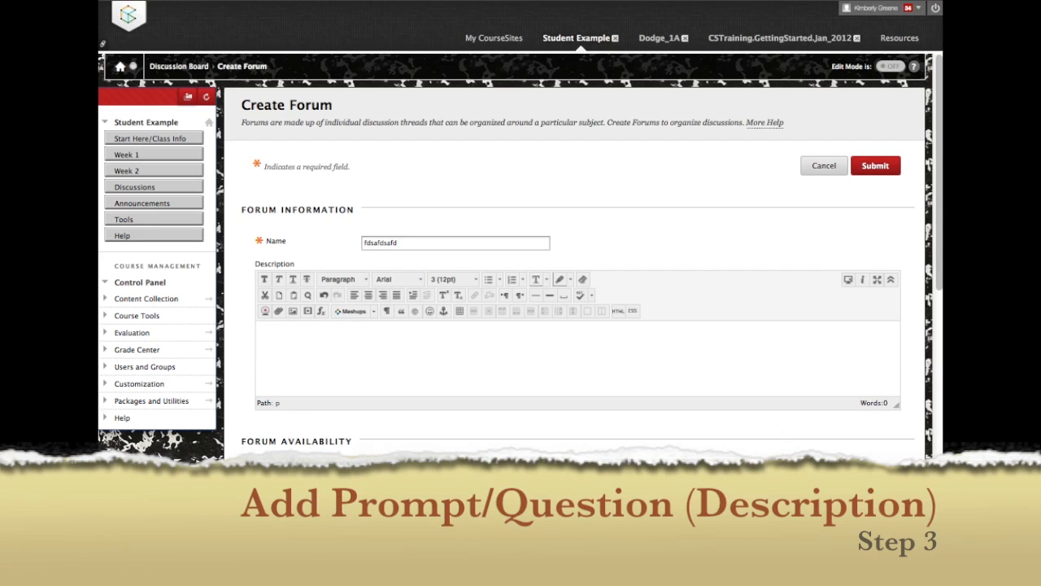
{"action": "type", "text": "fhjafd;a dfjka fdsa;jfkdsa;lfda"}
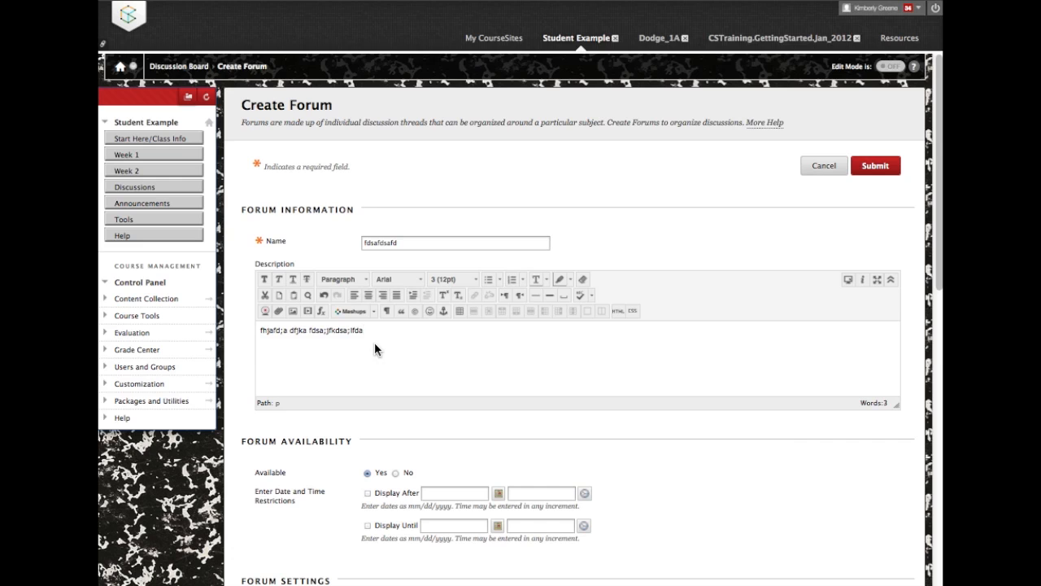
{"action": "left_click_drag", "start_coordinate": [940, 246], "coordinate": [940, 314]}
{"action": "left_click_drag", "start_coordinate": [435, 192], "coordinate": [258, 178]}
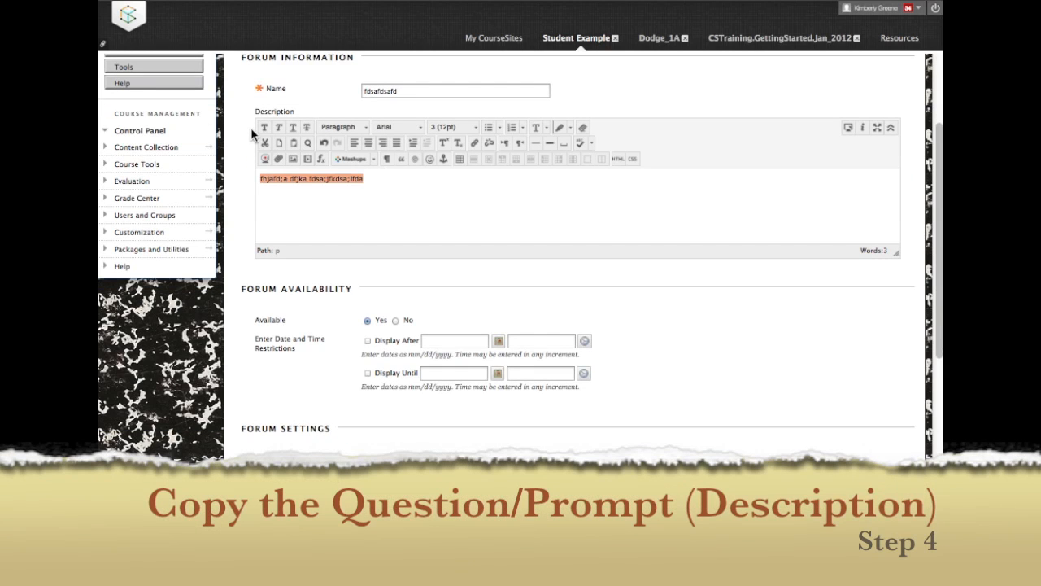
{"action": "left_click", "coordinate": [434, 188]}
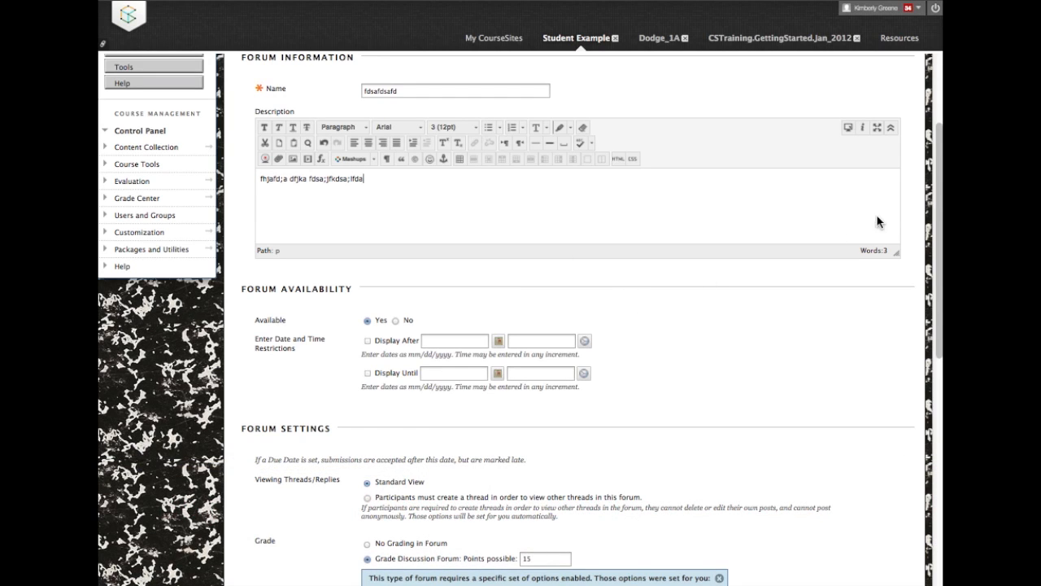
- Review the forum's grading, rubric and posting settings, and submit the new forum
{"action": "left_click_drag", "start_coordinate": [938, 205], "coordinate": [941, 358]}
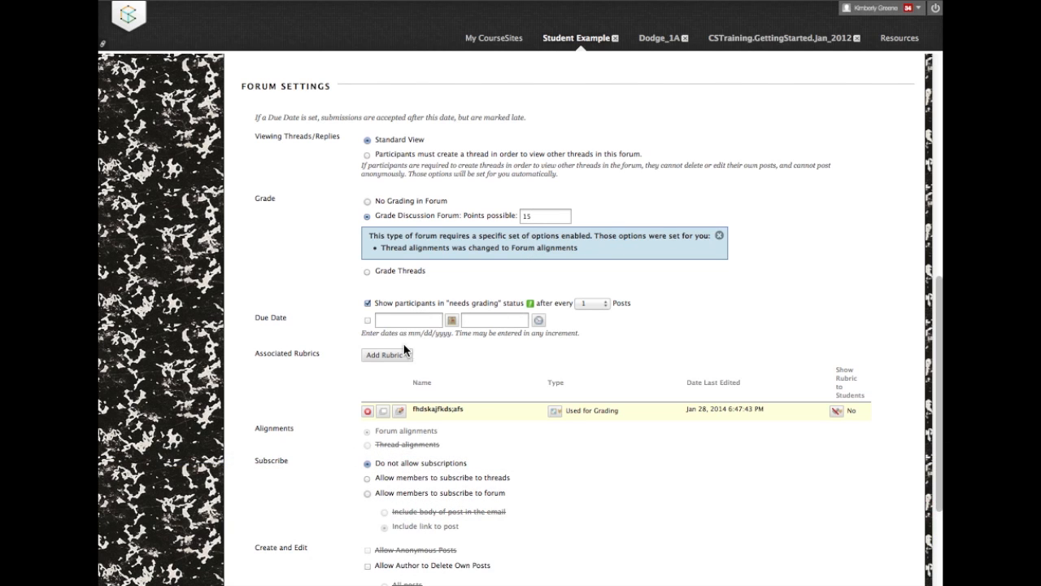
{"action": "left_click", "coordinate": [387, 358]}
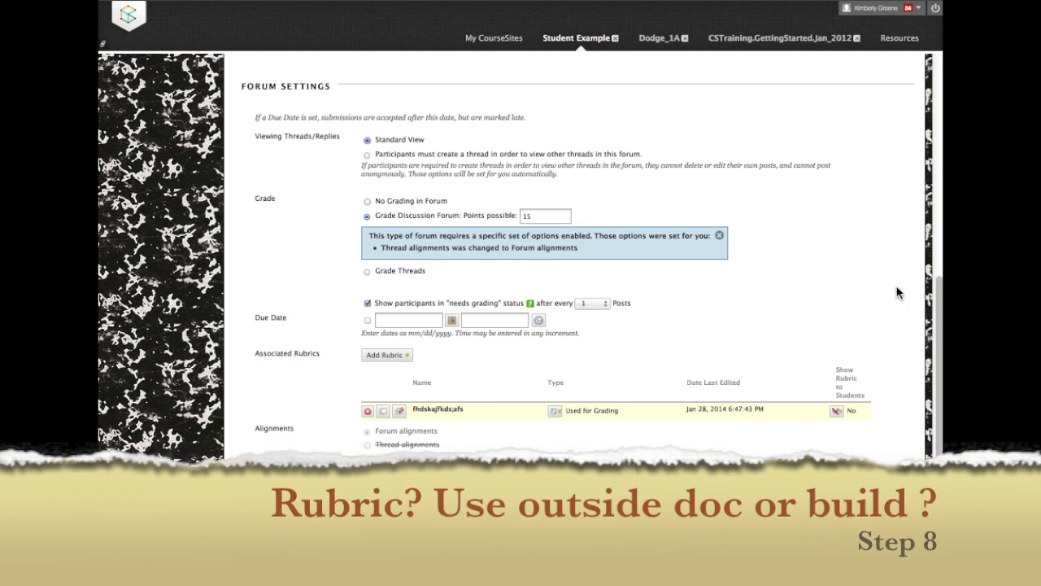
{"action": "left_click_drag", "start_coordinate": [940, 292], "coordinate": [933, 427]}
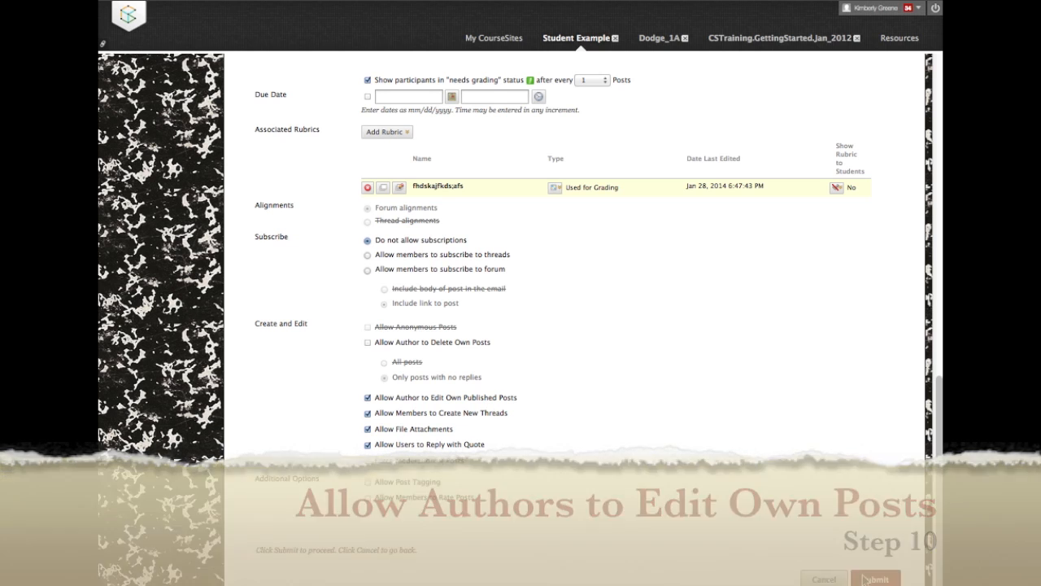
{"action": "left_click", "coordinate": [874, 578]}
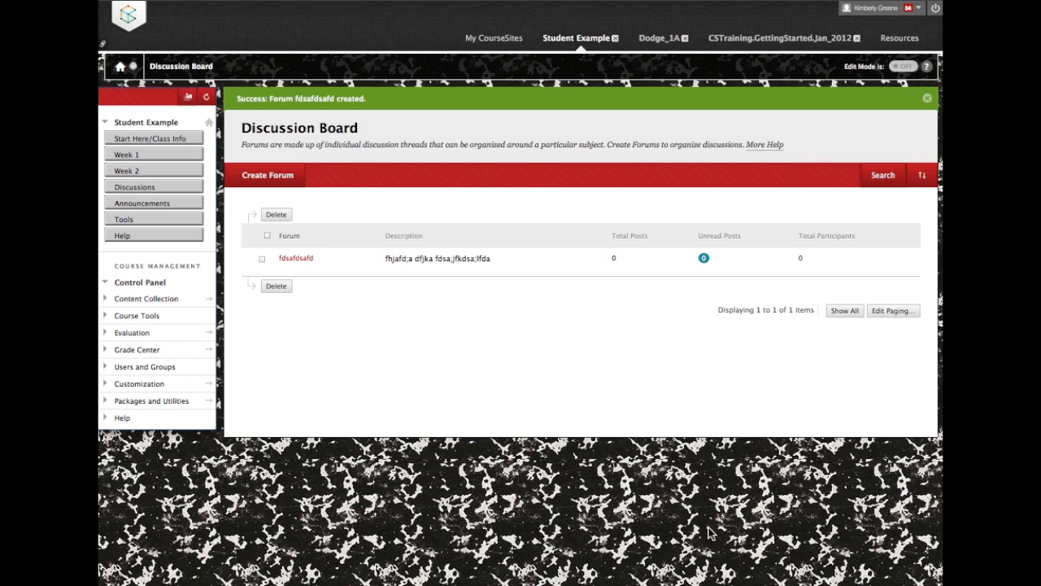
{"action": "left_click", "coordinate": [291, 262]}
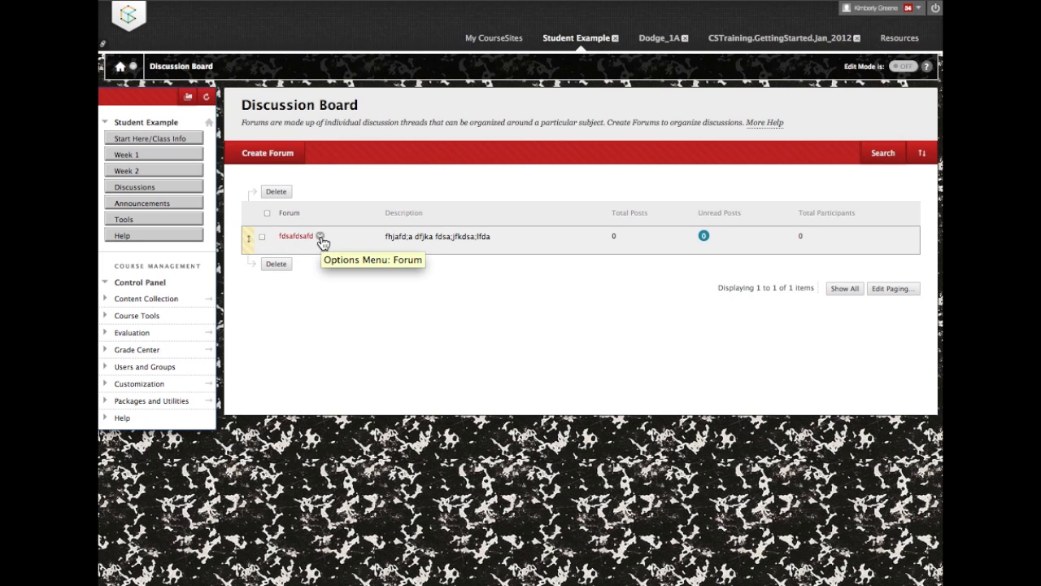
{"action": "left_click", "coordinate": [321, 237]}
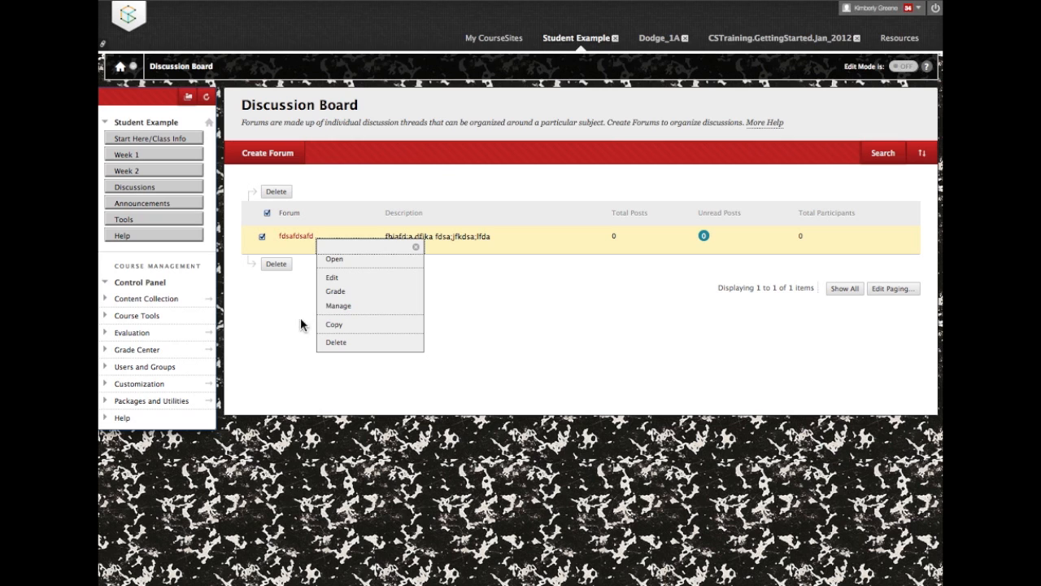
{"action": "left_click", "coordinate": [278, 306]}
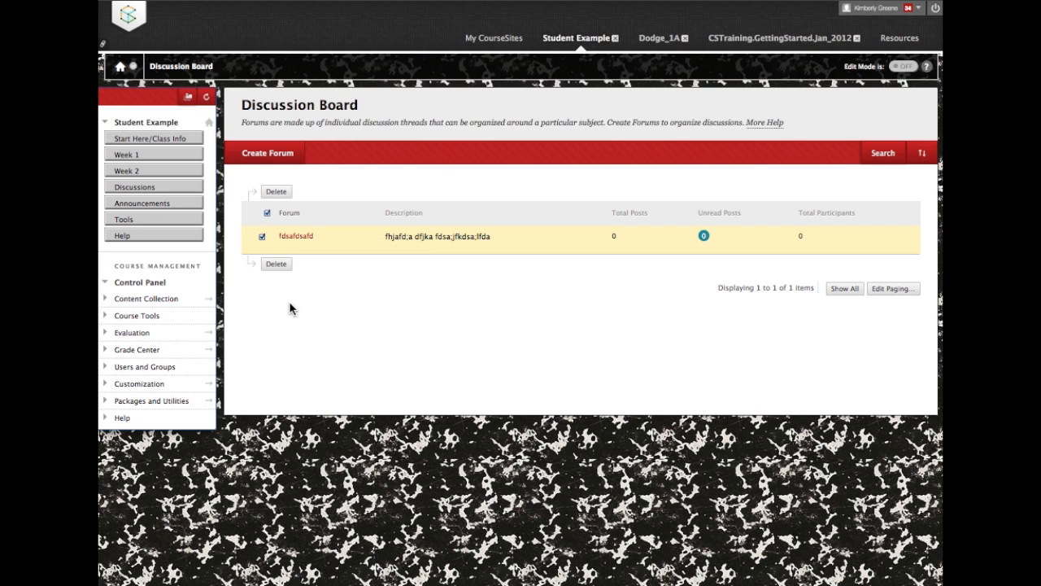
- Create and submit a thread in the fdsafdsafd forum with subject "Dfdks;fjkdls;a" and message "fhjafd;a dfjka fdsa;jfkdsa;lfda"
{"action": "left_click", "coordinate": [294, 236]}
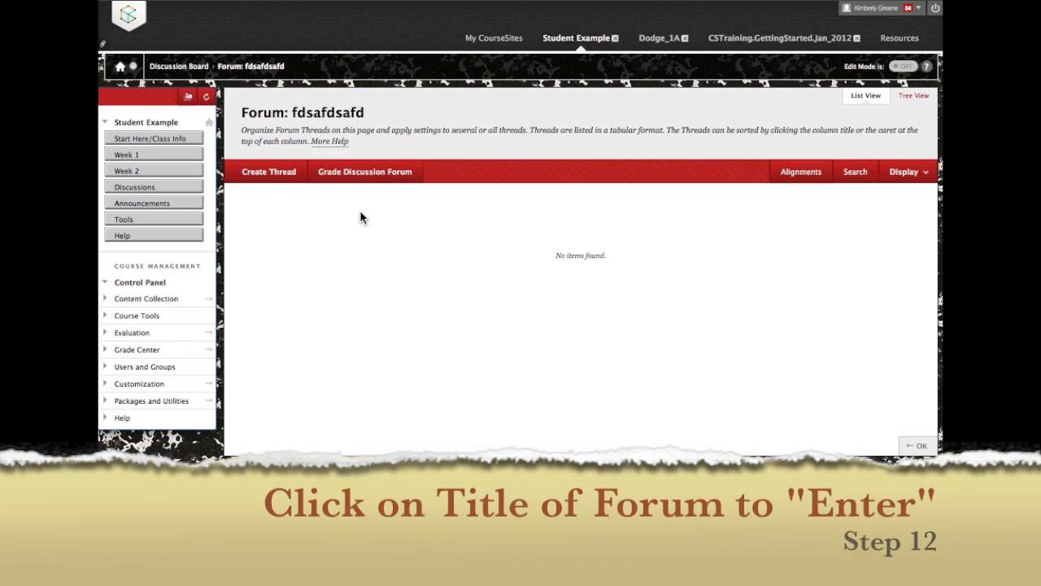
{"action": "left_click", "coordinate": [276, 174]}
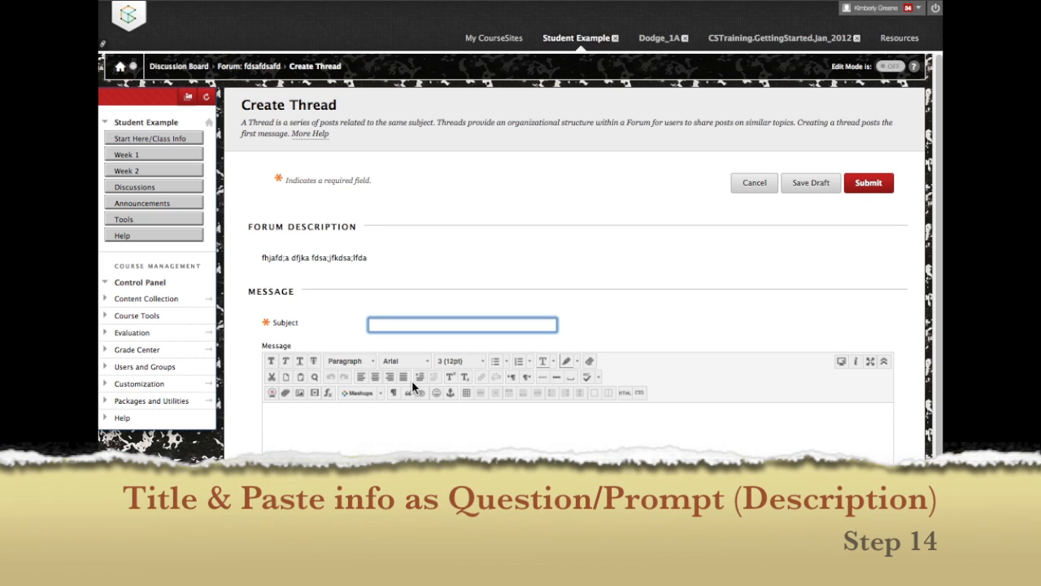
{"action": "type", "text": "Dfdks;fjkdls;a"}
{"action": "left_click", "coordinate": [412, 439]}
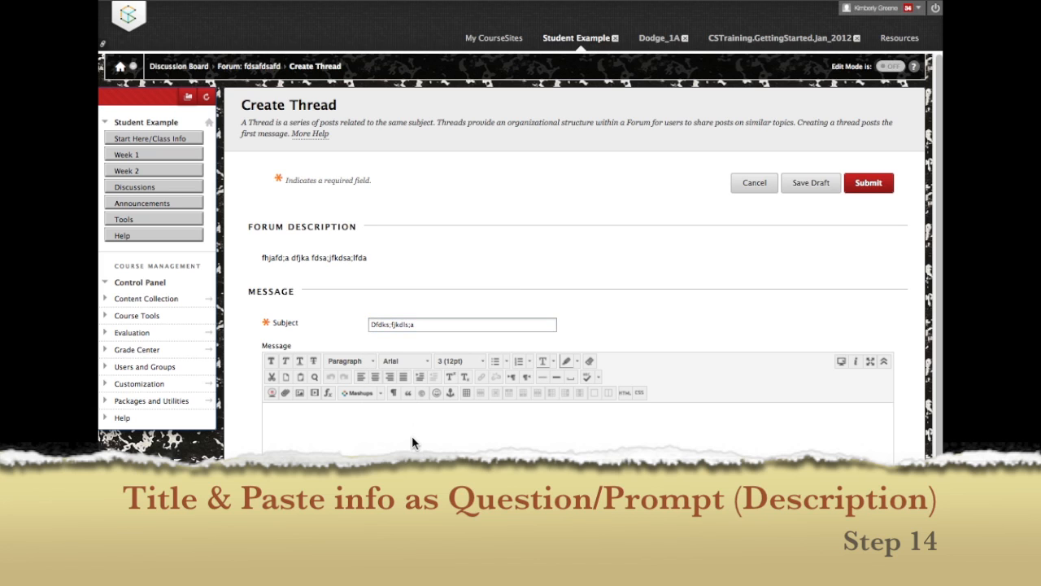
{"action": "type", "text": "fhjafd;a dfjka fdsa;jfkdsa;lfda"}
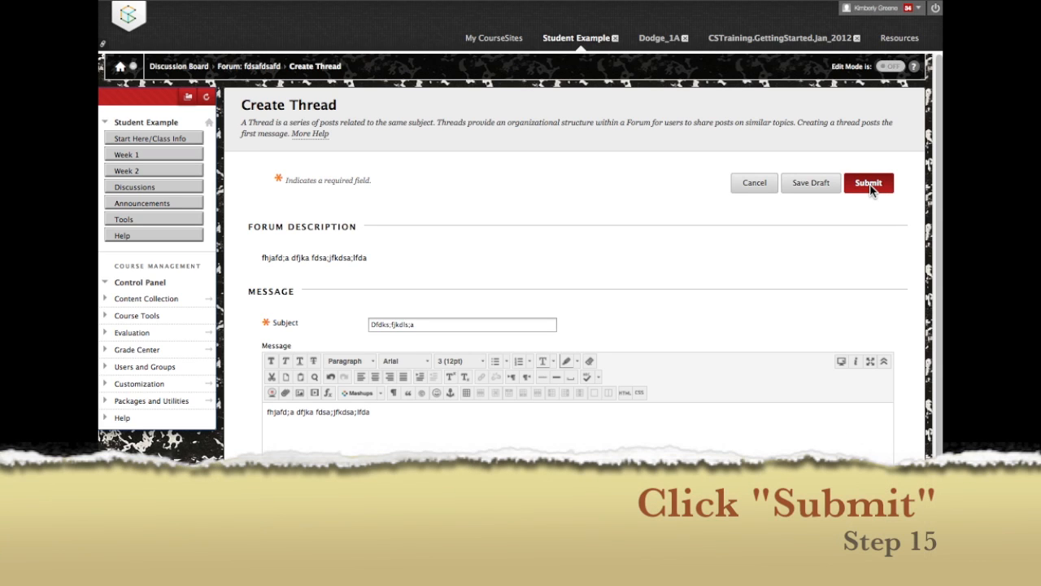
{"action": "left_click", "coordinate": [869, 184]}
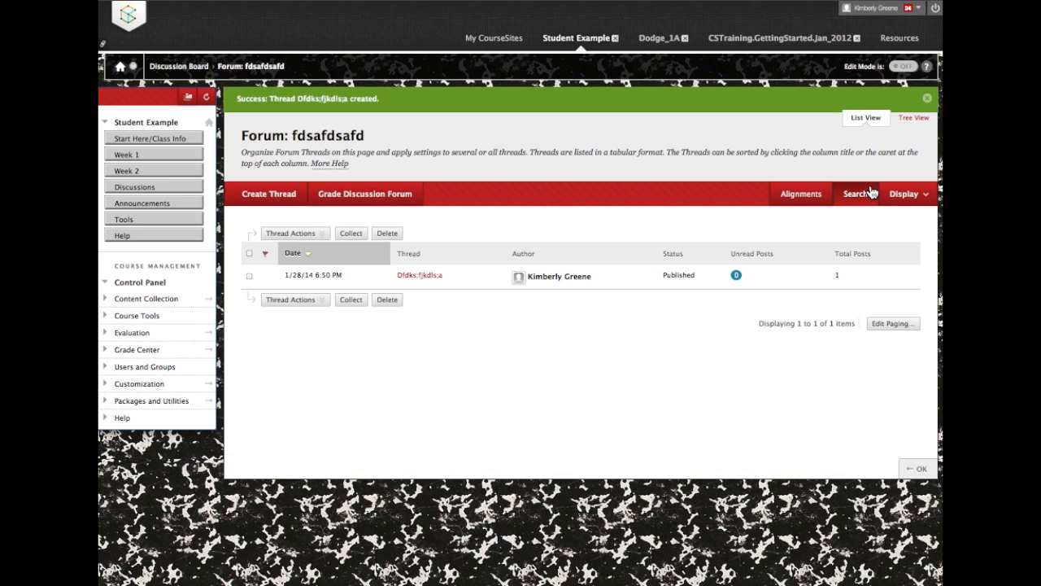
- Return to the course's discussion forums and reopen the fdsafdsafd forum to view its thread list
{"action": "left_click", "coordinate": [143, 194]}
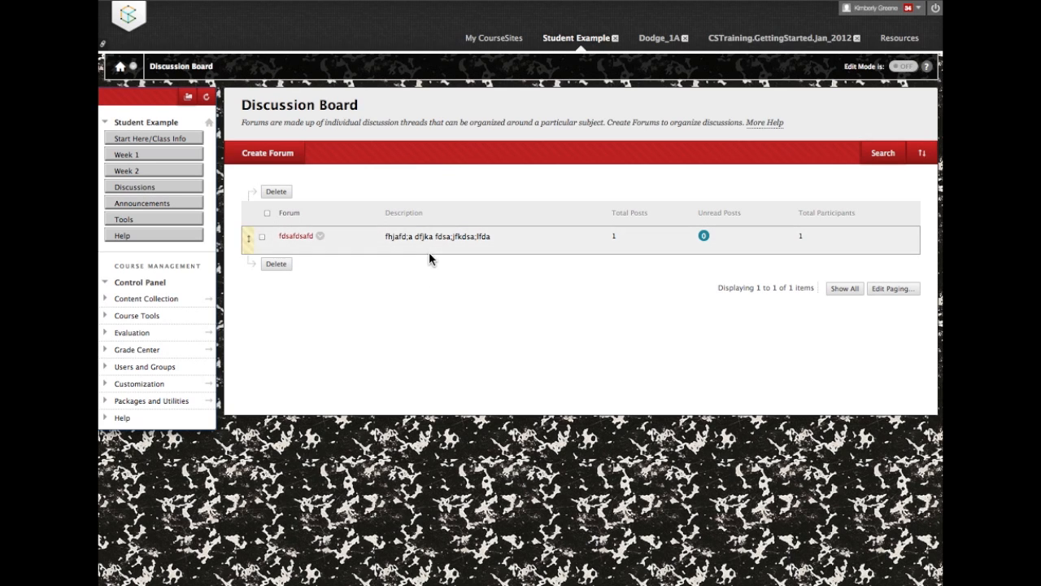
{"action": "left_click", "coordinate": [293, 238]}
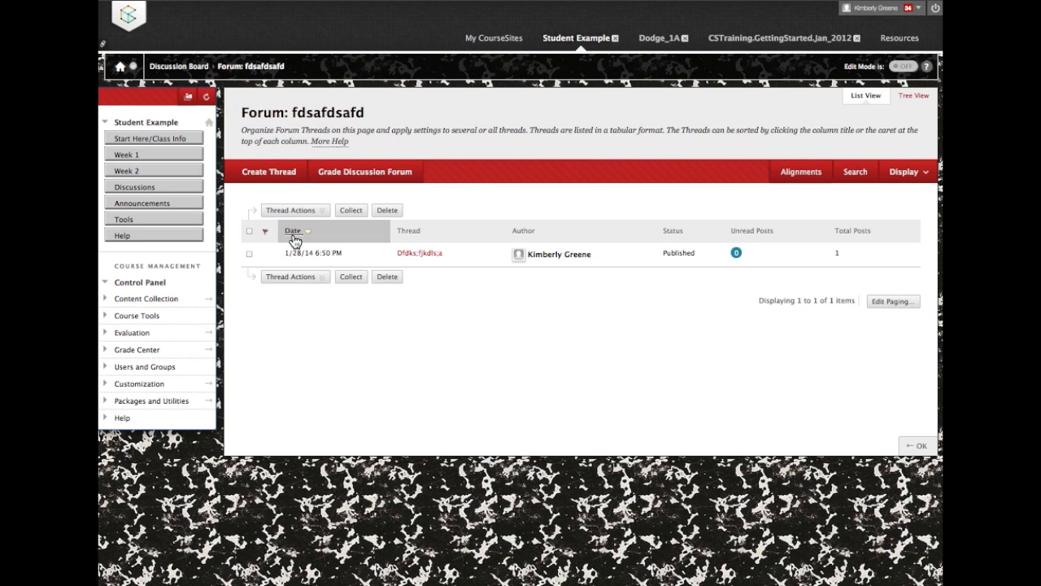
{"action": "left_click", "coordinate": [285, 210]}
- Open the Week 1 content area, turn on Edit Mode and start adding a Discussion Board link
{"action": "left_click", "coordinate": [126, 161]}
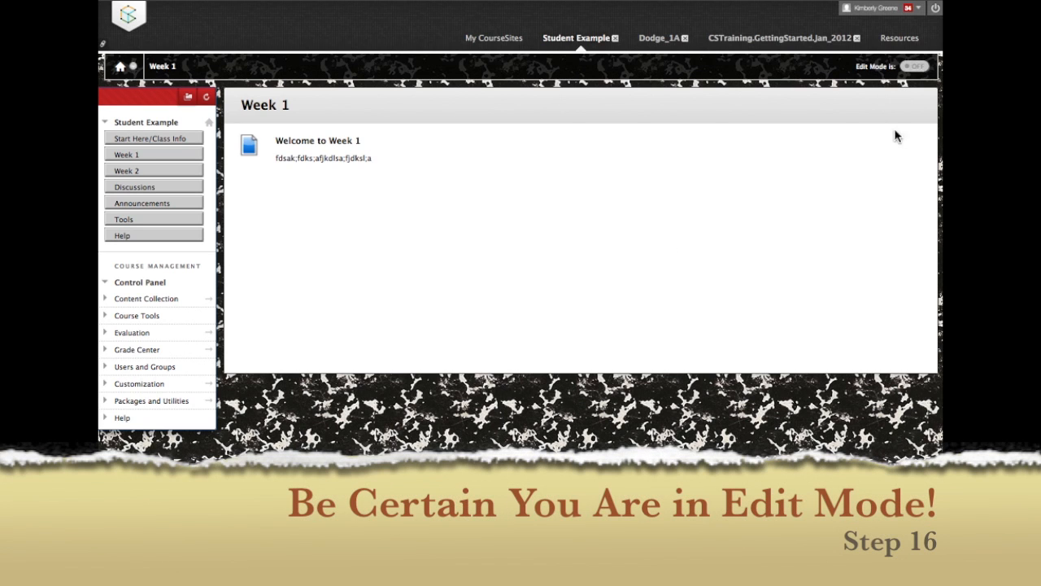
{"action": "left_click", "coordinate": [913, 68]}
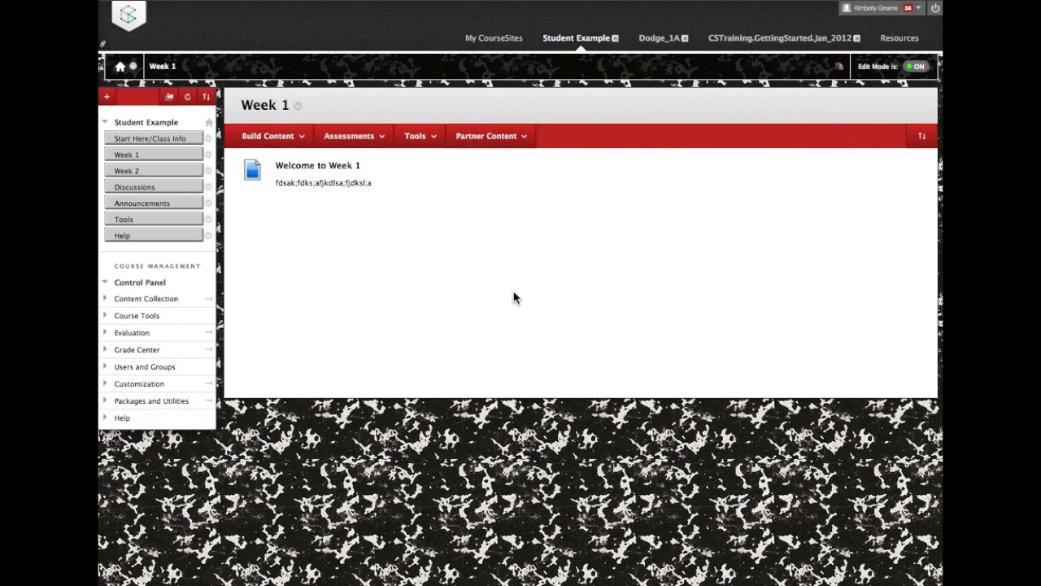
{"action": "left_click", "coordinate": [281, 145]}
{"action": "left_click", "coordinate": [354, 138]}
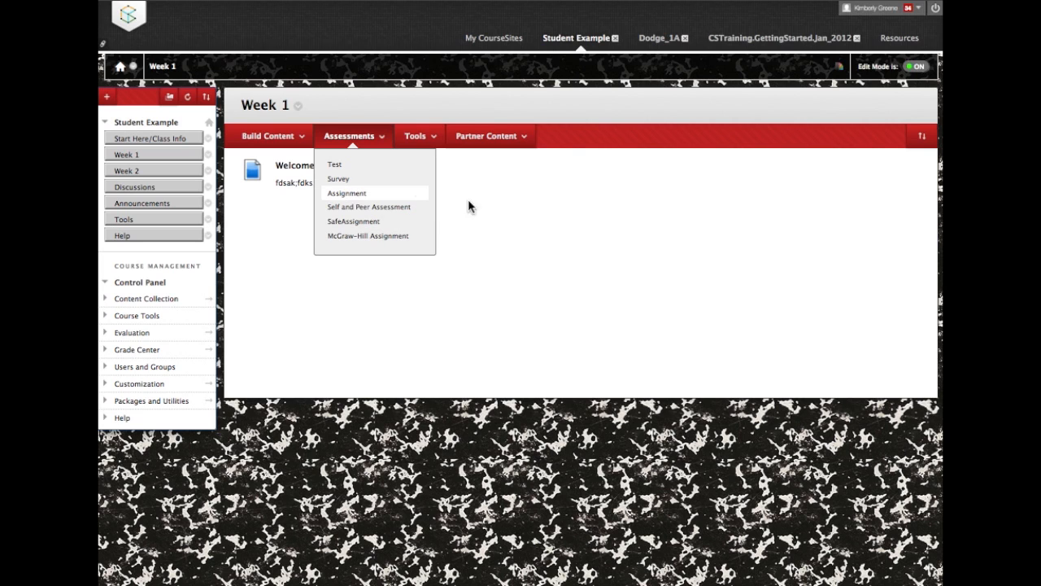
{"action": "left_click", "coordinate": [414, 138]}
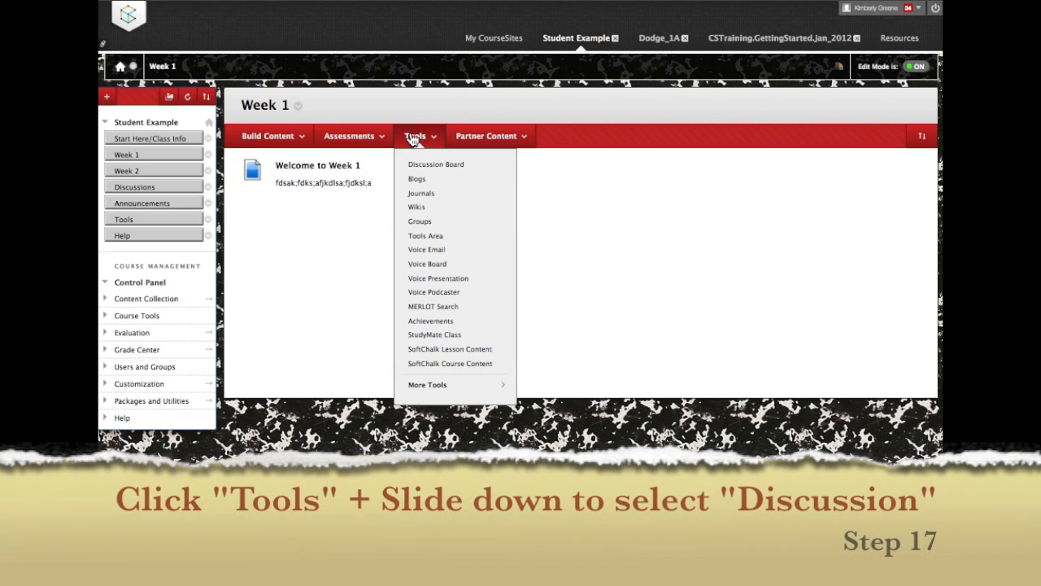
{"action": "left_click", "coordinate": [444, 166]}
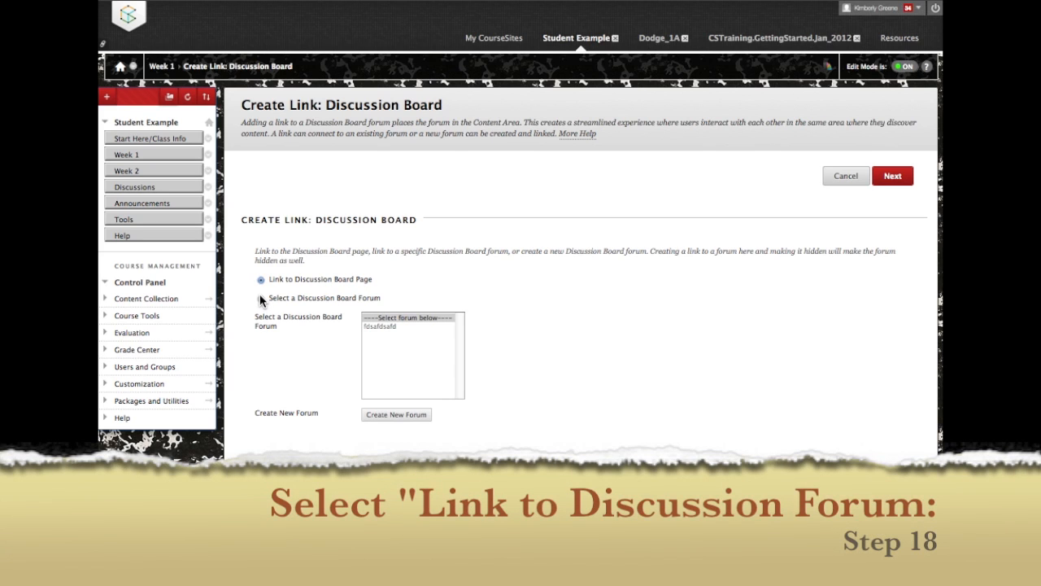
- Point the link to the specific discussion forum fdsafdsafd and continue to the link information
{"action": "left_click", "coordinate": [261, 299]}
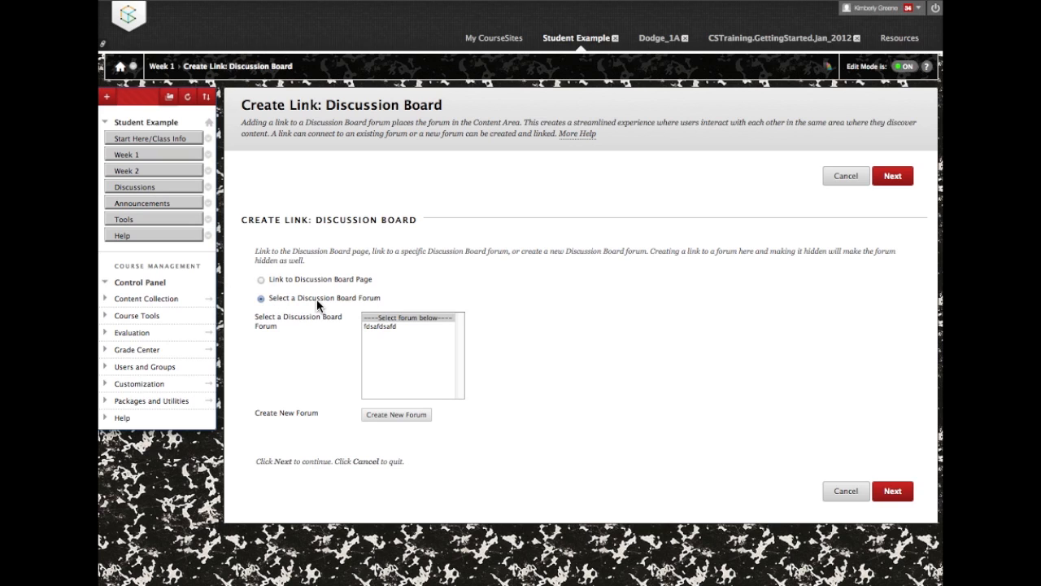
{"action": "left_click", "coordinate": [375, 326]}
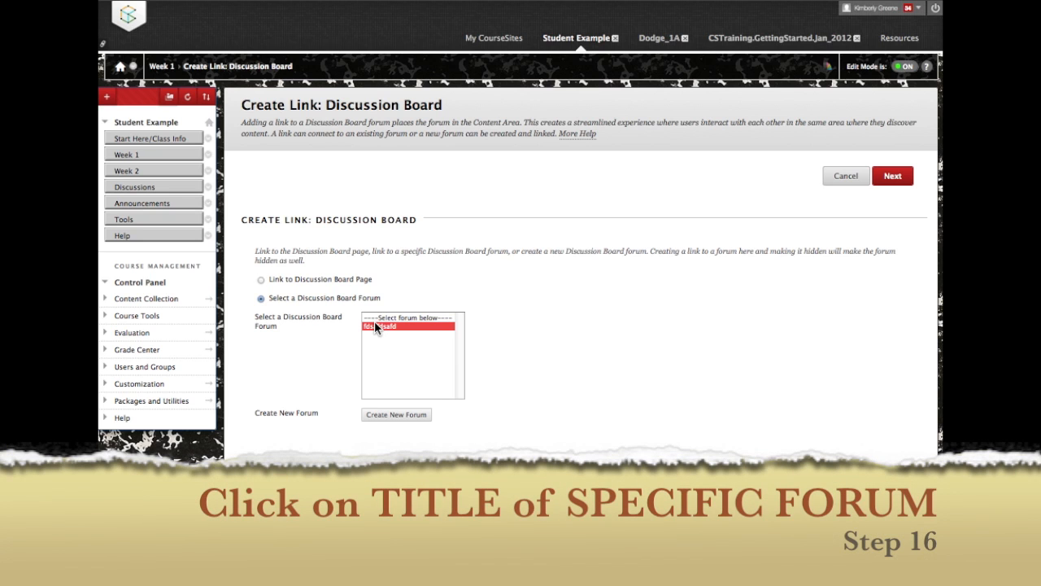
{"action": "left_click", "coordinate": [262, 279]}
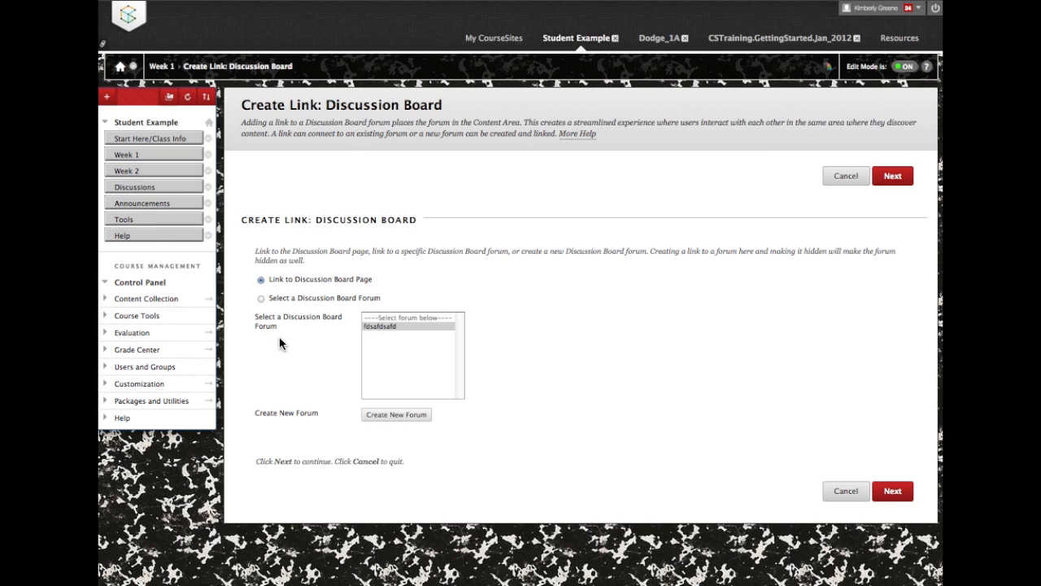
{"action": "left_click", "coordinate": [261, 298]}
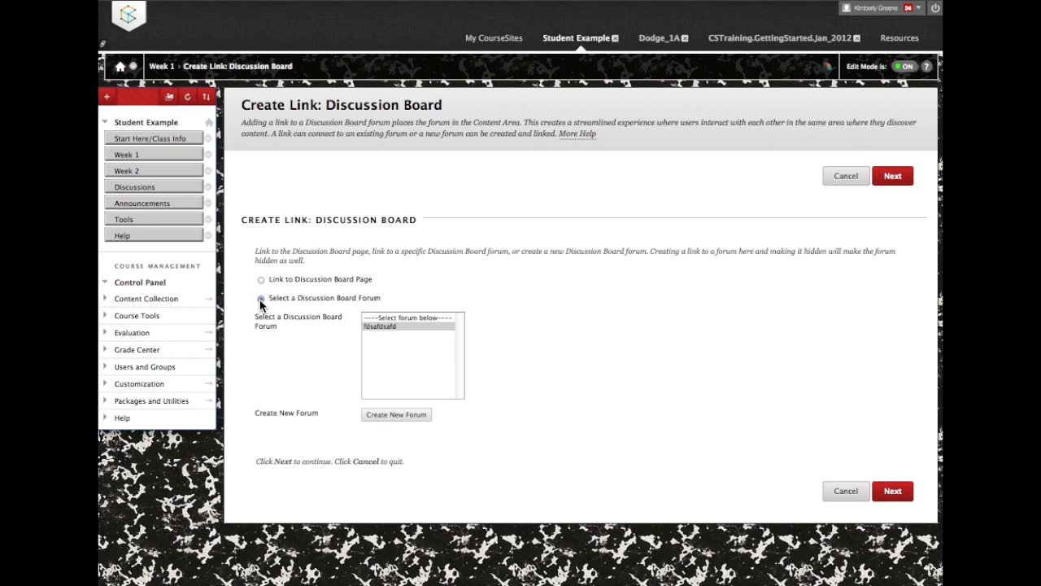
{"action": "left_click", "coordinate": [386, 326]}
{"action": "left_click", "coordinate": [893, 490]}
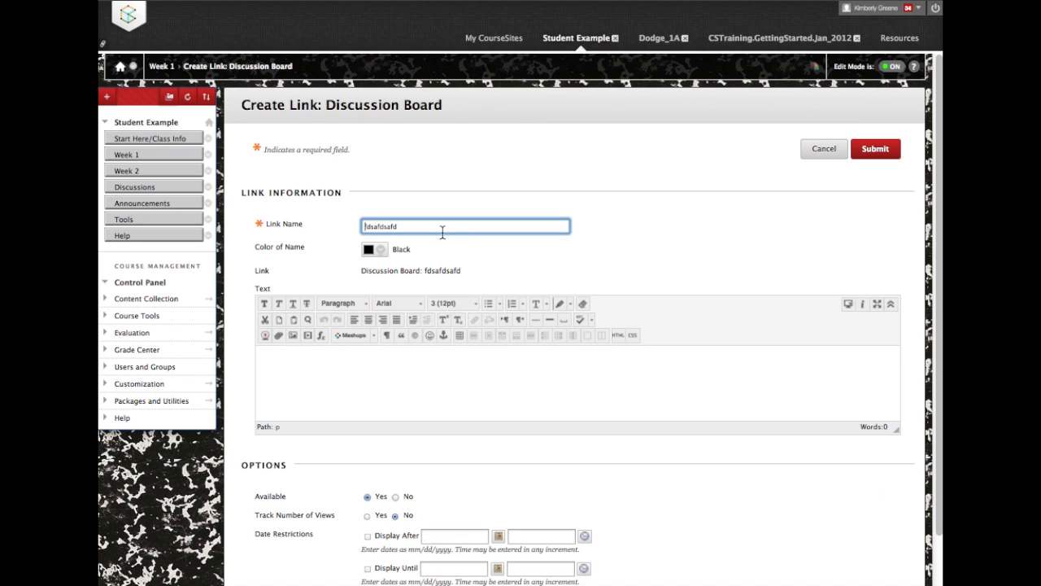
- Fill the forum link's text with the same prompt, "fhjafd;a dfjka fdsa;jfkdsa;lfda"
{"action": "left_click", "coordinate": [420, 373]}
{"action": "type", "text": "fhjafd;a dfjka fdsa;jfkdsa;lfda"}
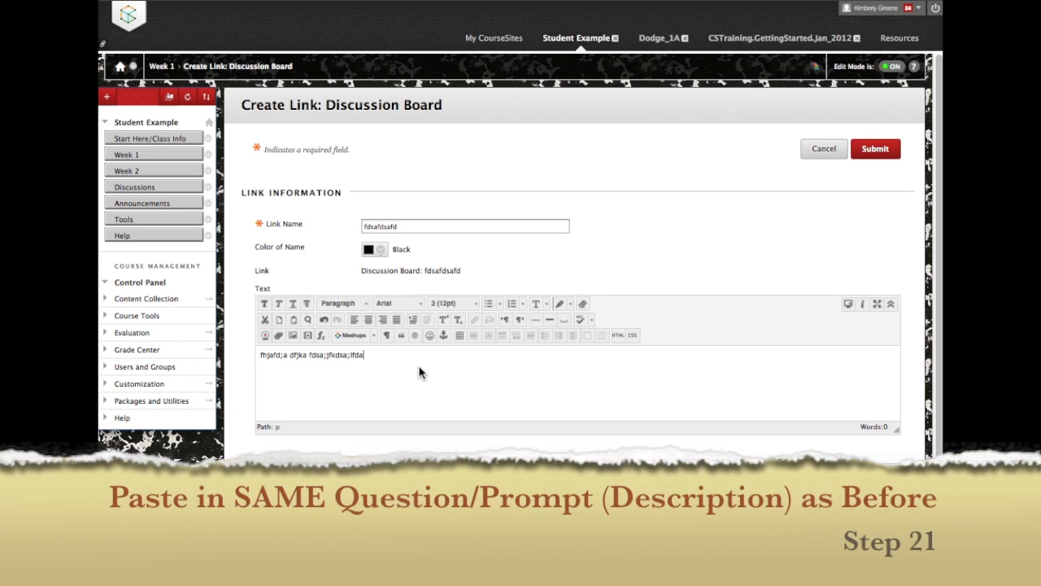